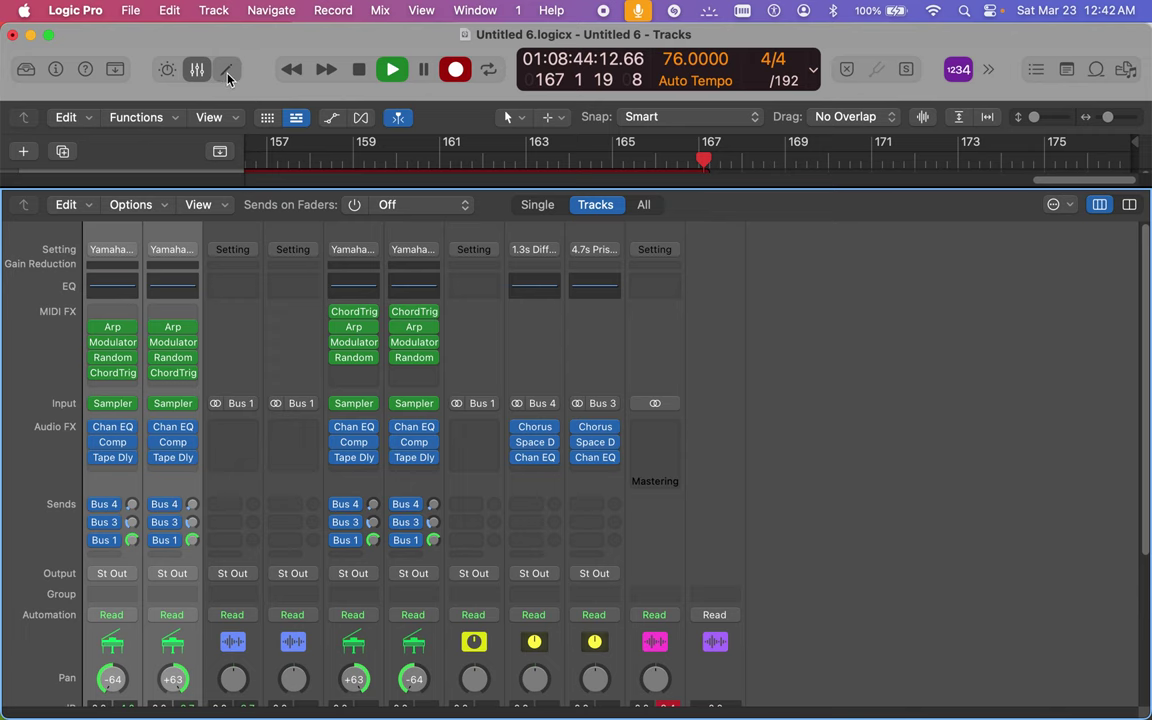
Step: Close the mixer and show the recording piano track as a score in the editor
key("x")
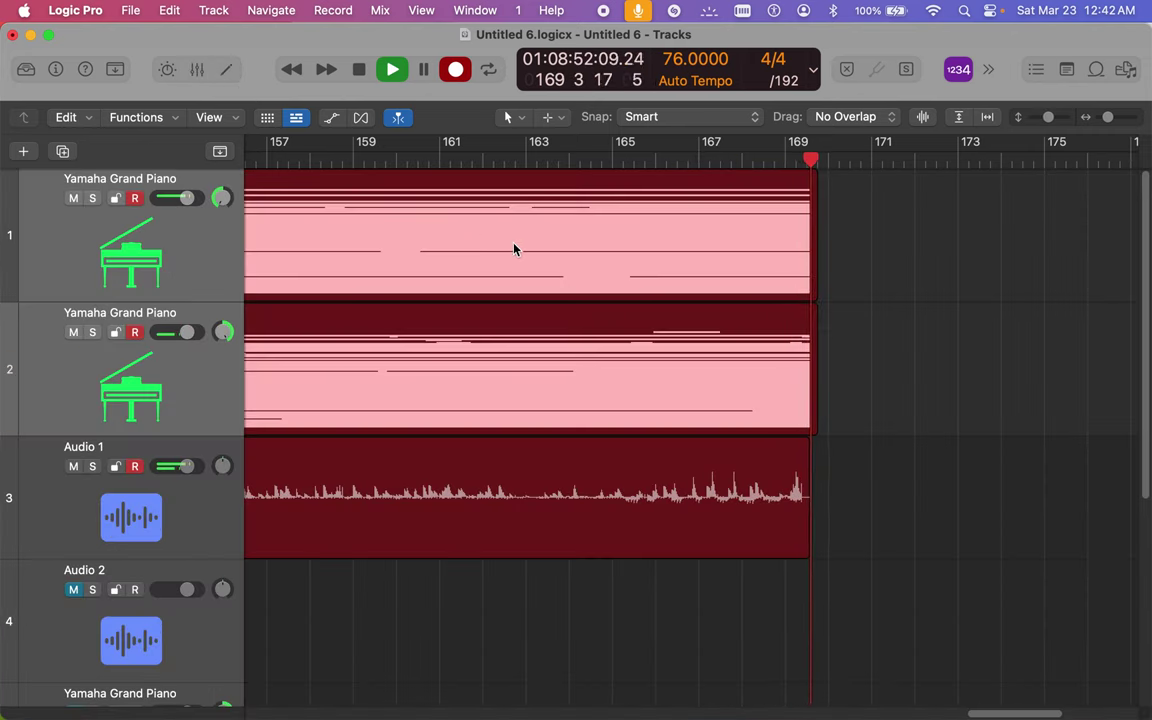
left_click(226, 69)
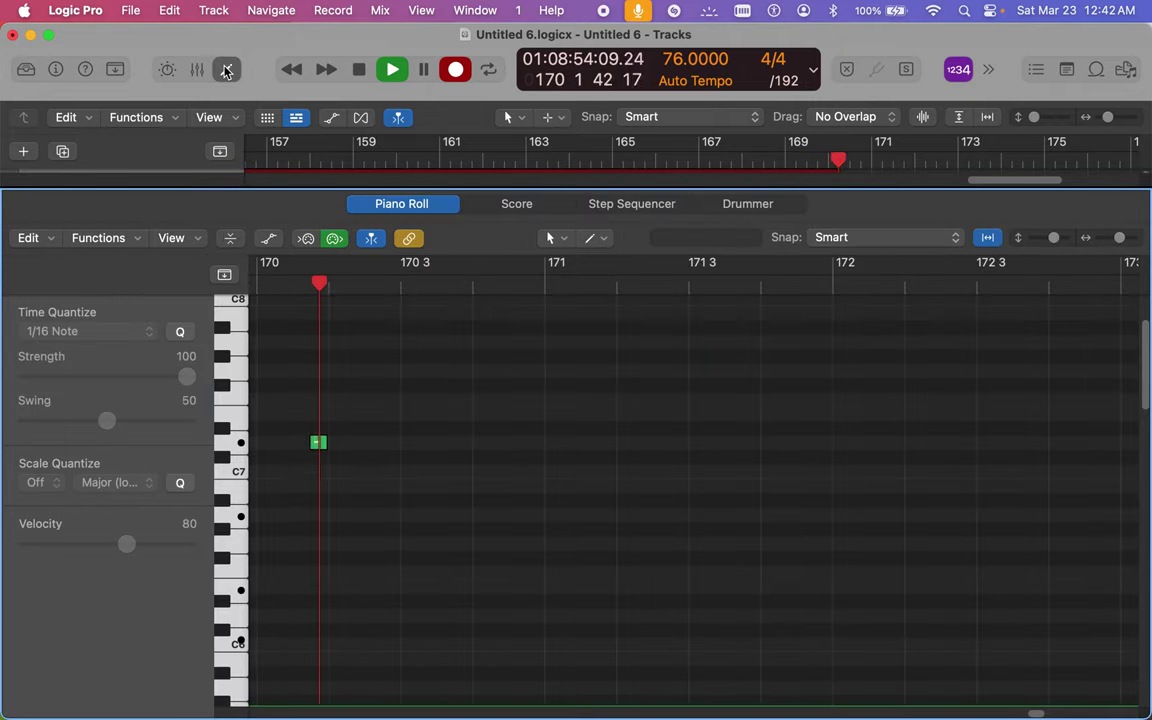
left_click(519, 205)
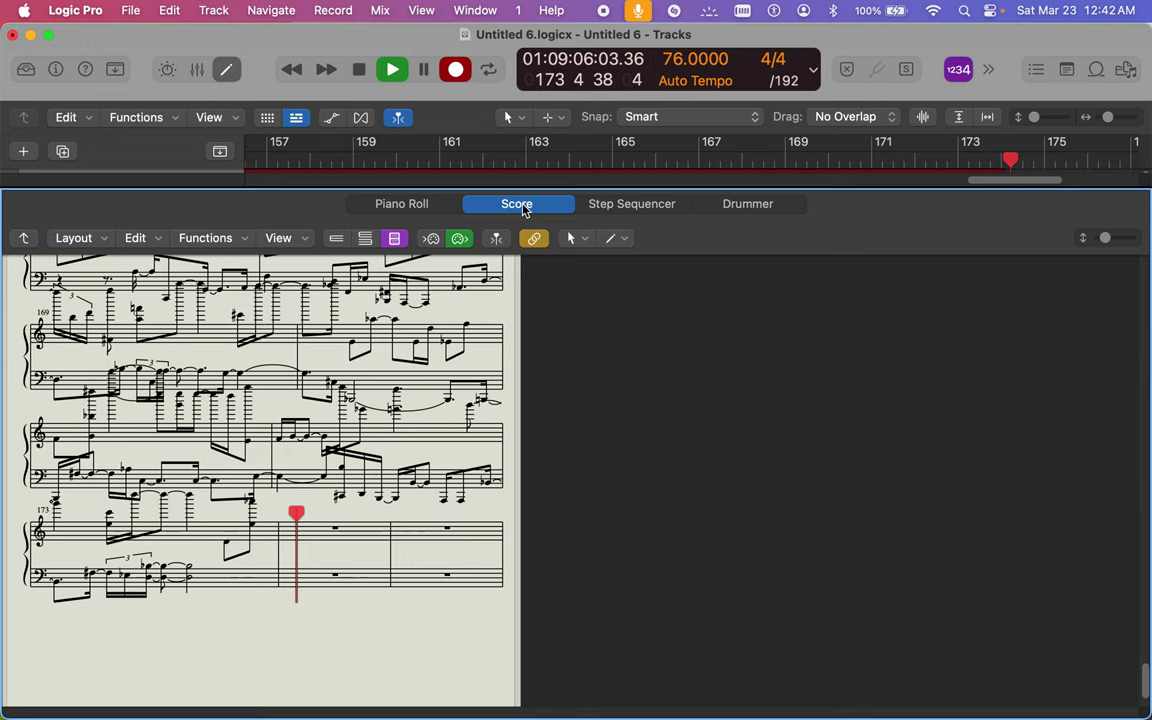
Step: Add the comment "Sorry guys" to the Logic Pro problem report and reopen Logic Pro
key("super+h")
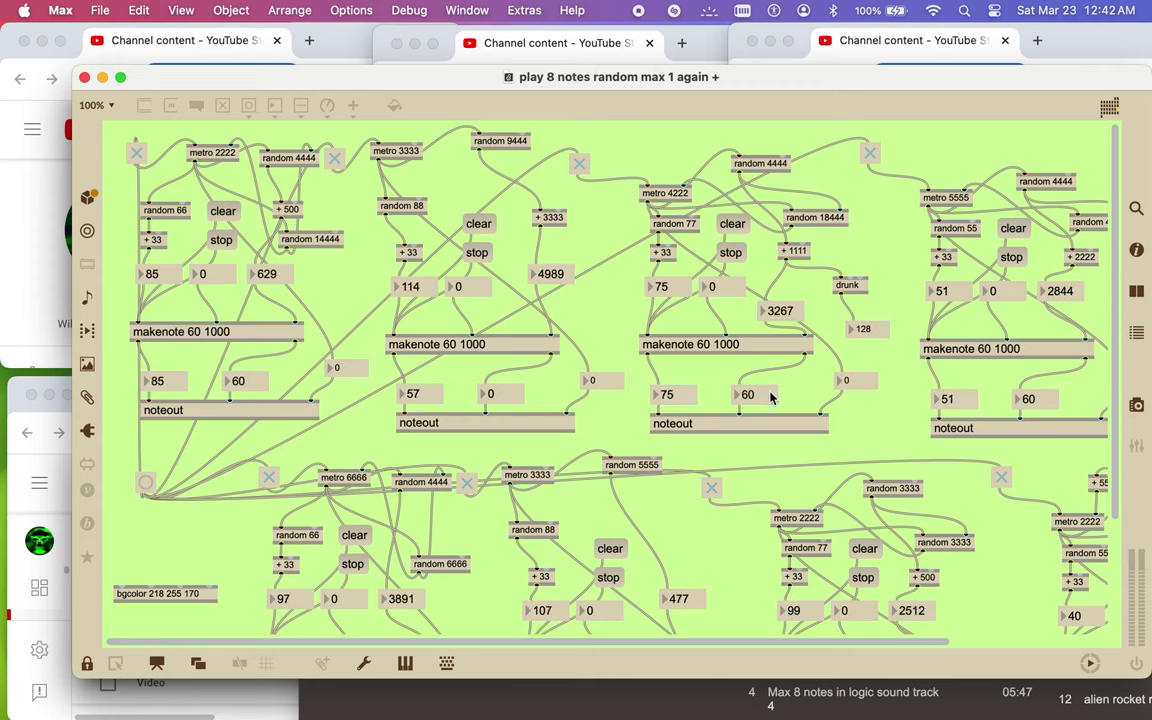
left_click(758, 427)
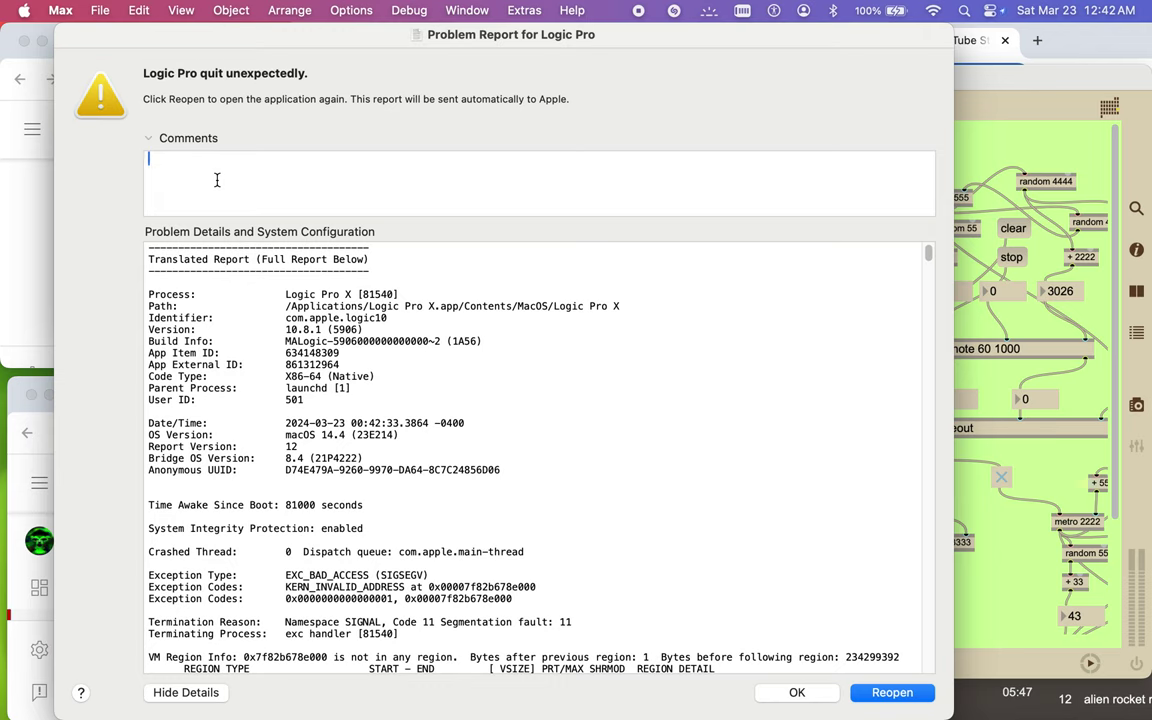
type("rry guys")
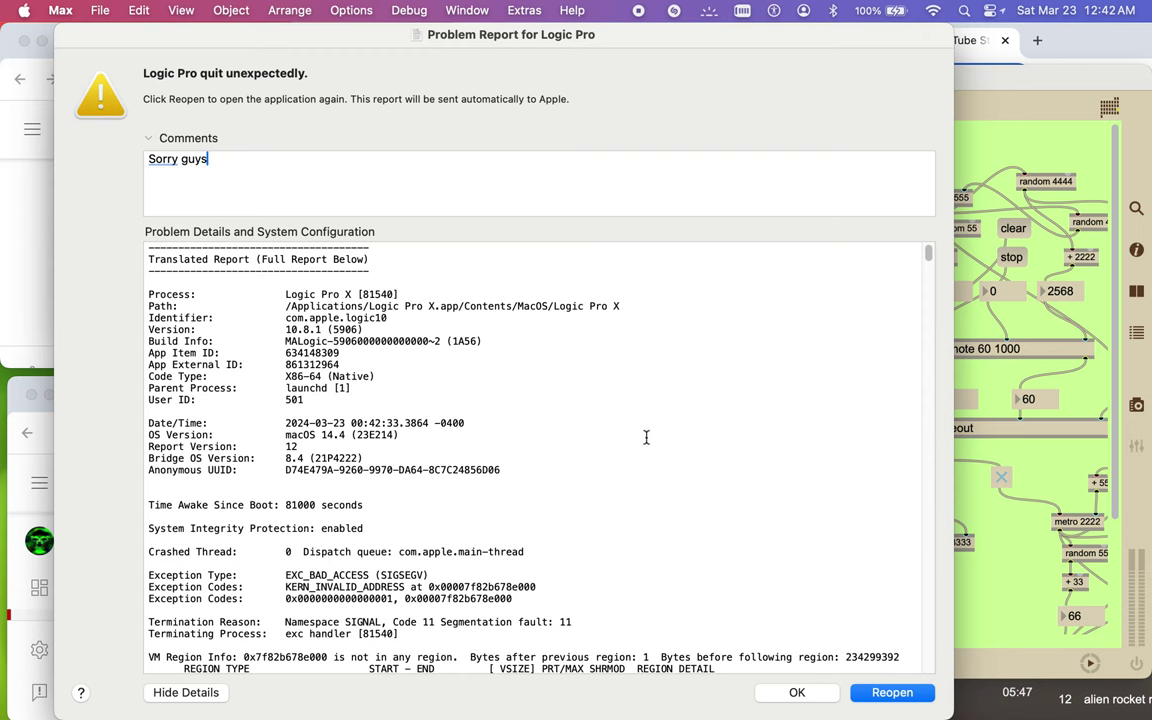
left_click(890, 692)
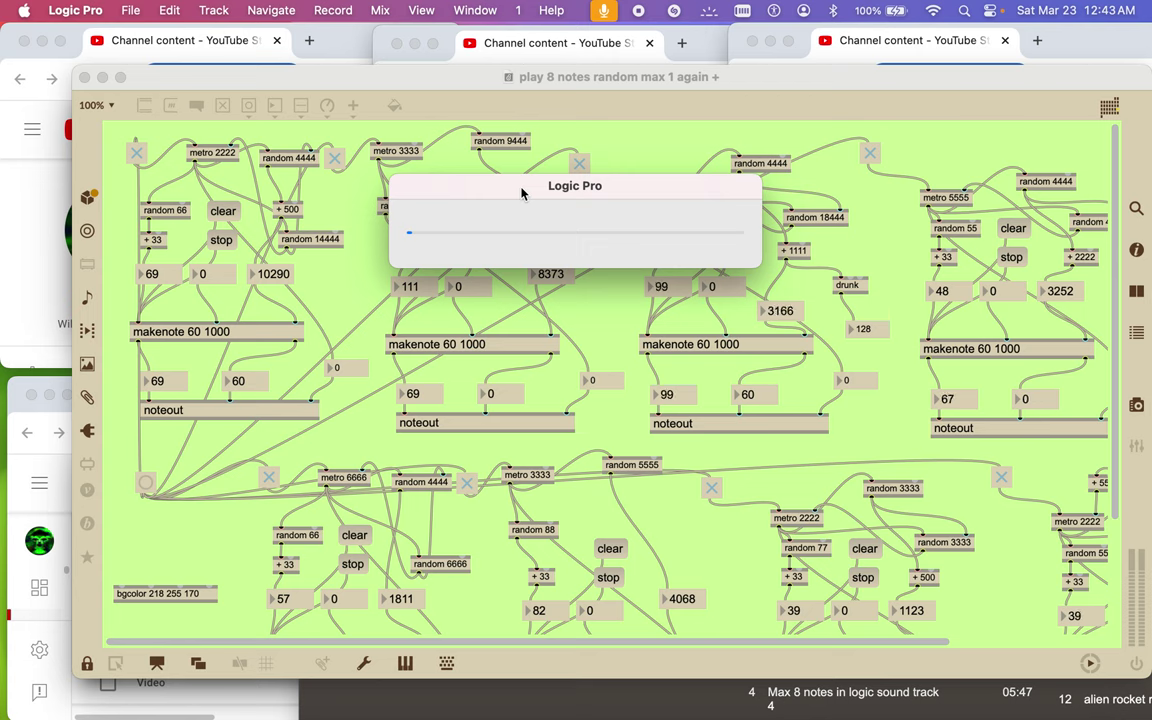
Step: Stop all note generators in the Max patch, switch to Logic Pro and close its mixer
left_click(146, 487)
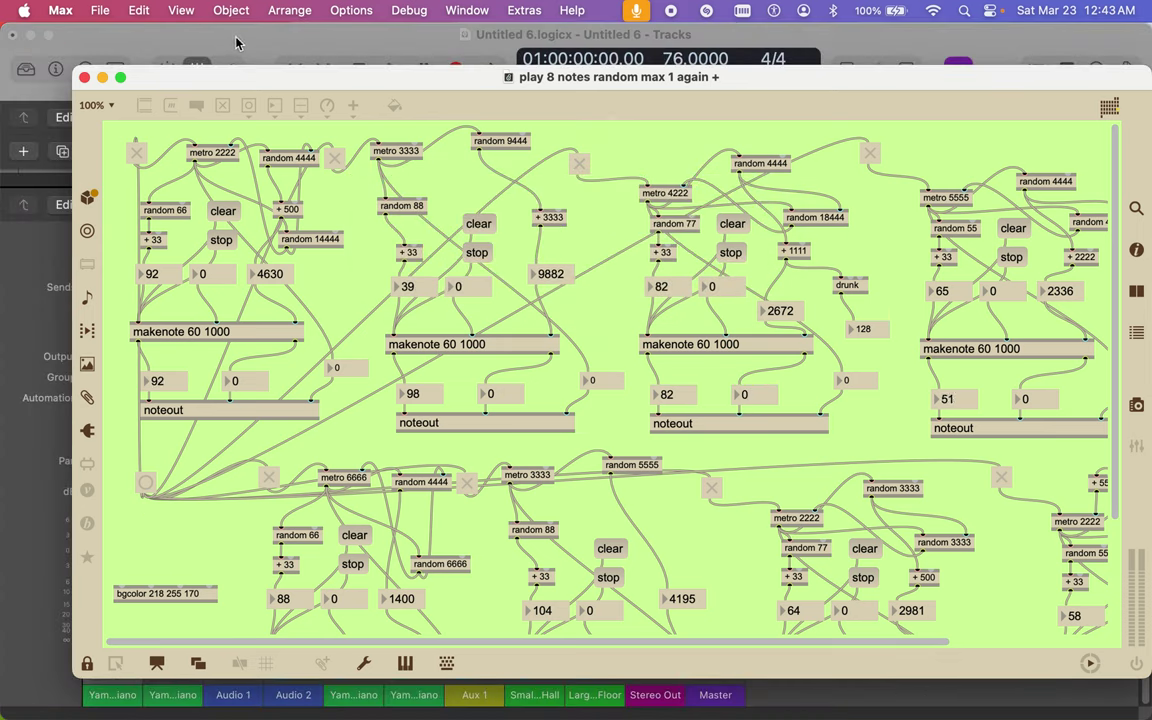
left_click(216, 32)
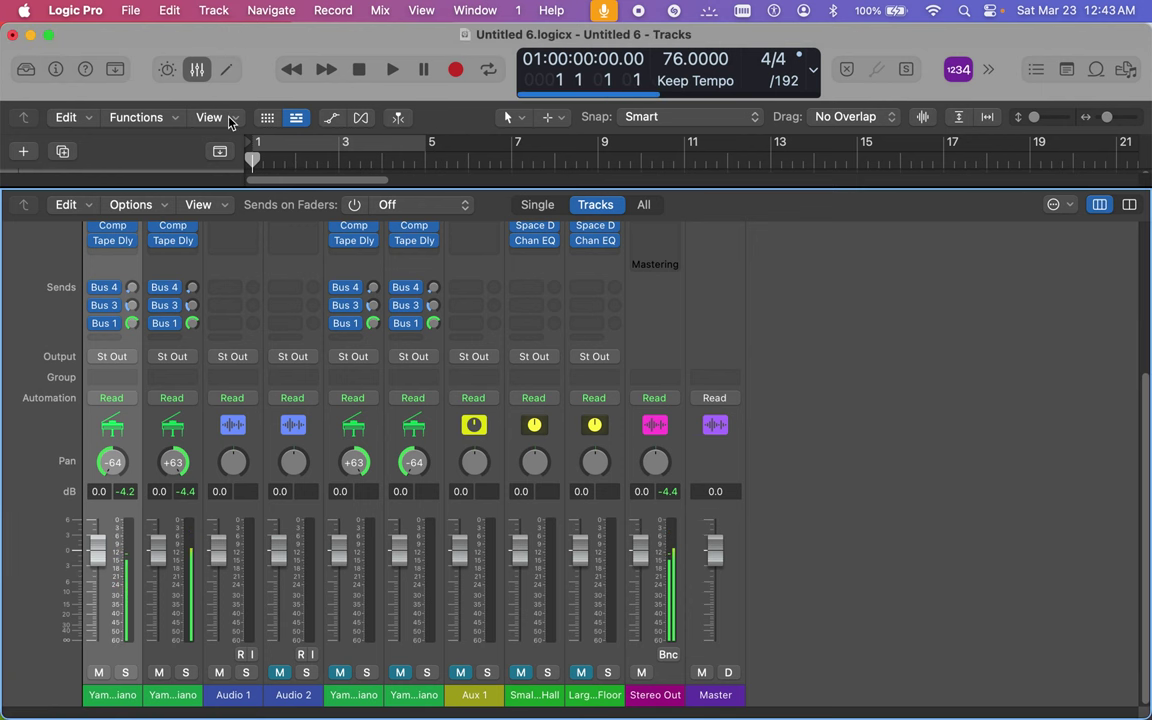
left_click(197, 69)
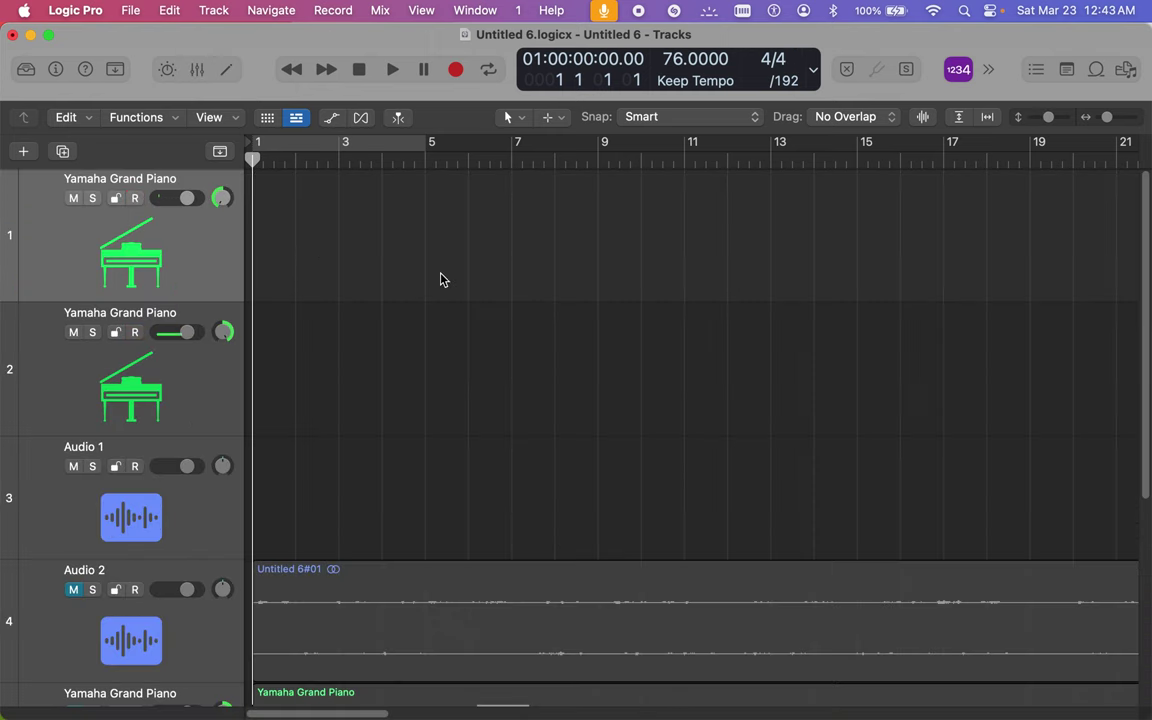
Step: Record-enable the first two Yamaha Grand Piano tracks and Audio 1, and select the Audio 2 track
scroll(441, 274, "down", 5)
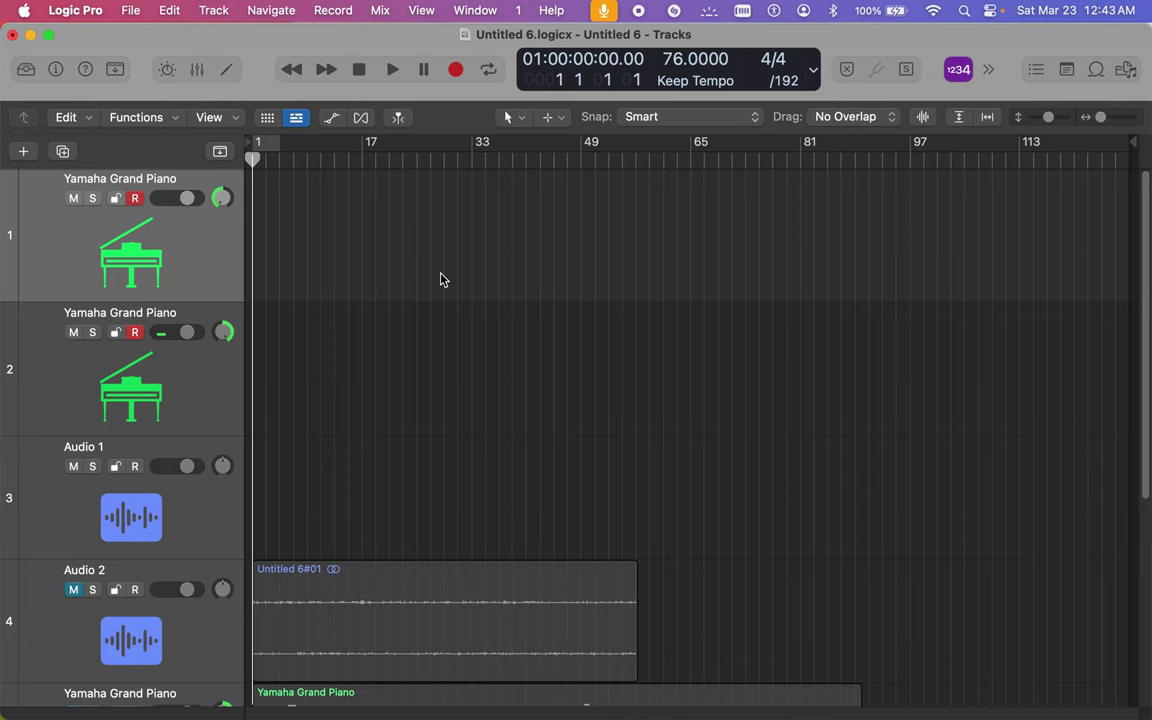
scroll(441, 280, "down", 10)
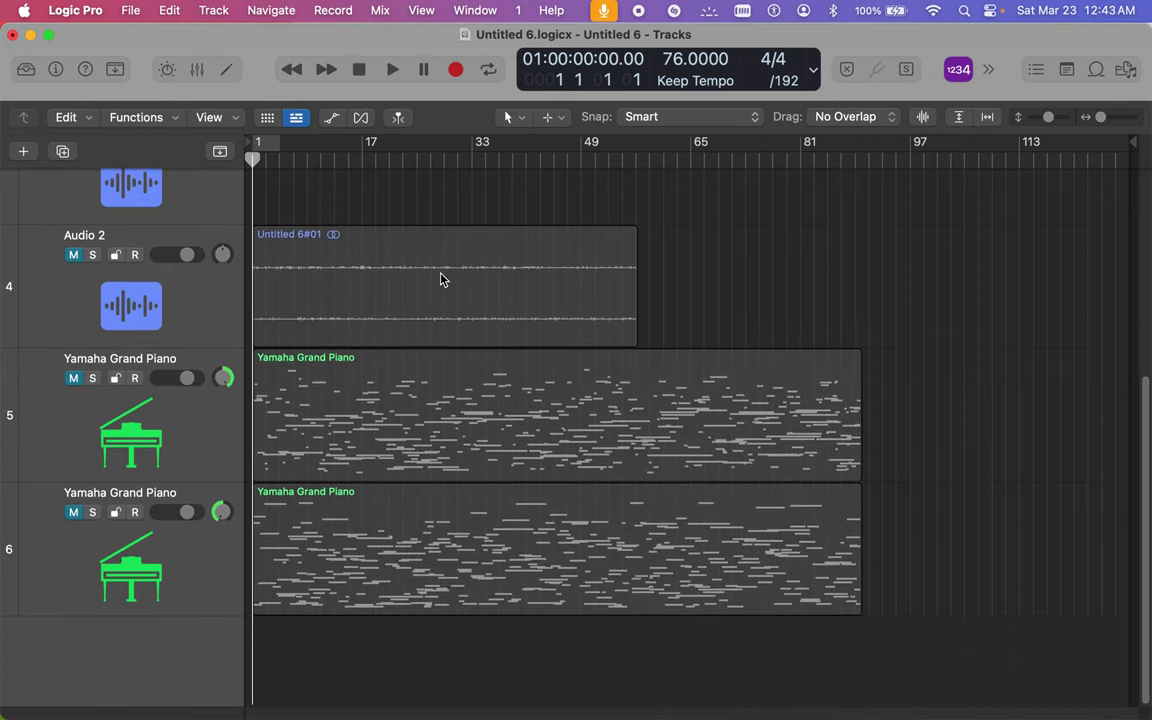
scroll(441, 280, "up", 10)
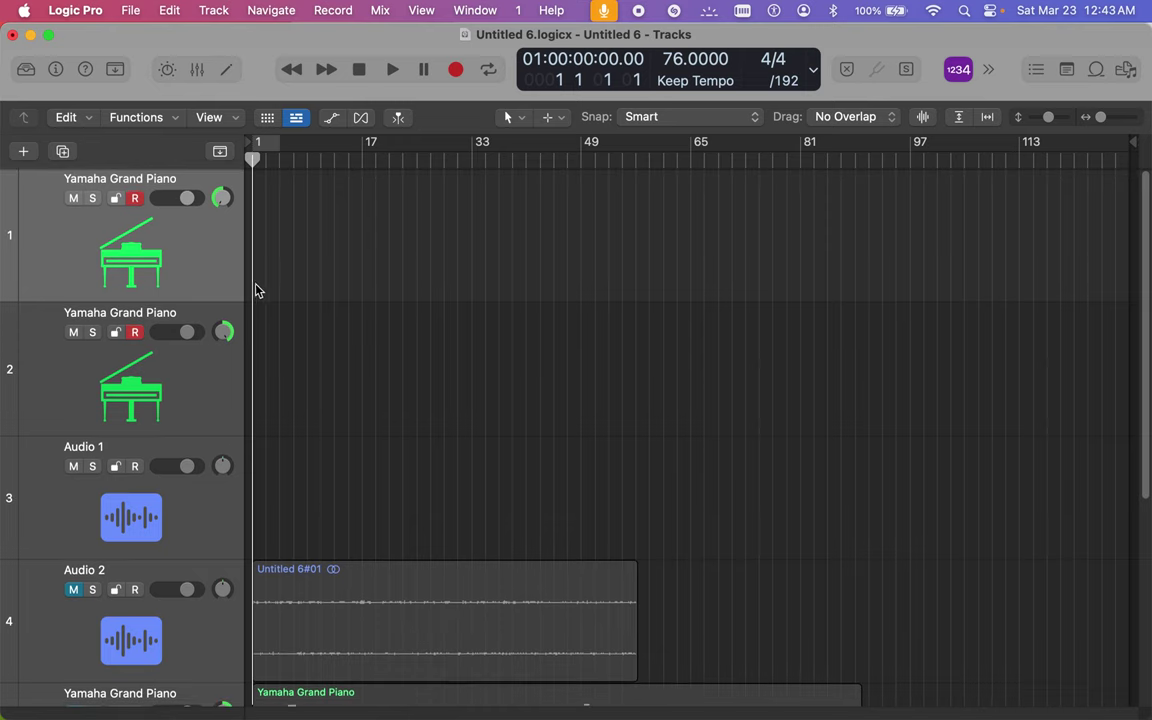
left_click(136, 467)
left_click(210, 643)
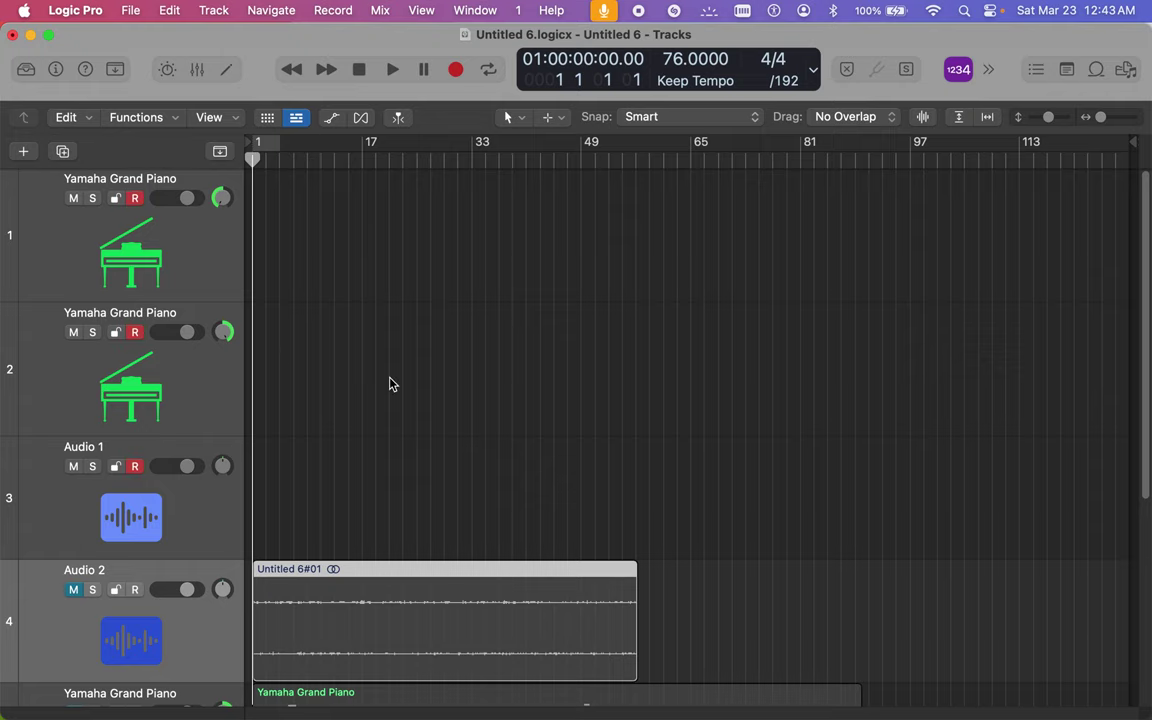
scroll(391, 385, "down", 5)
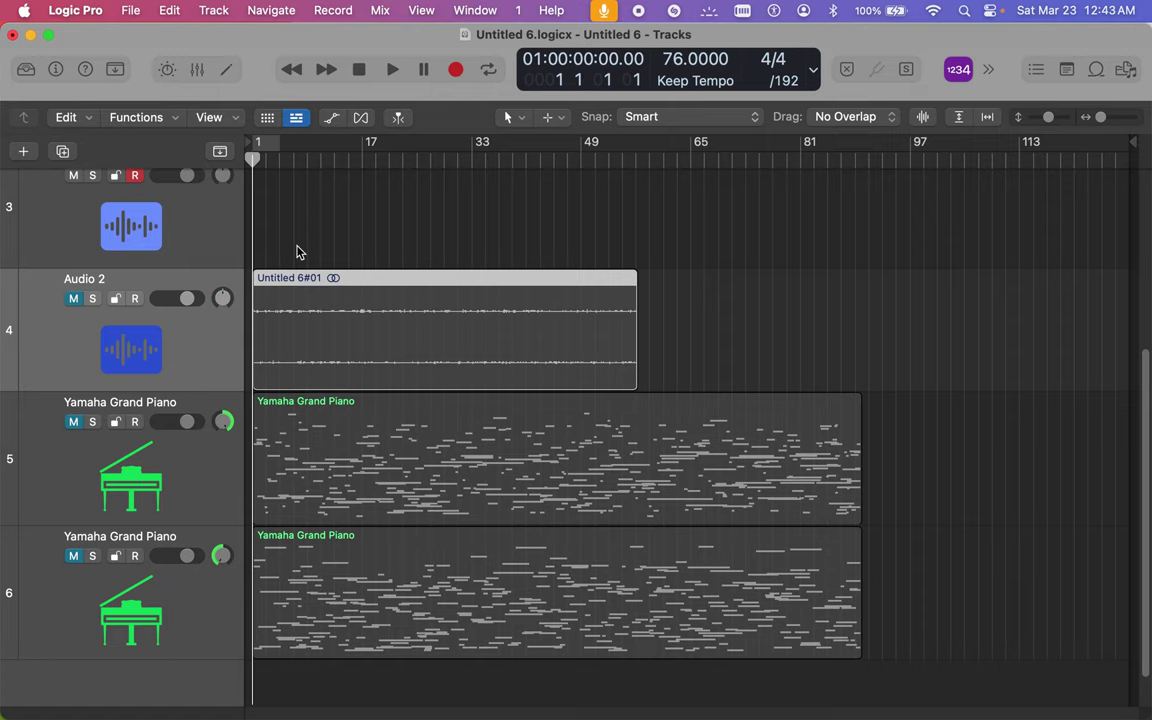
scroll(293, 271, "up", 5)
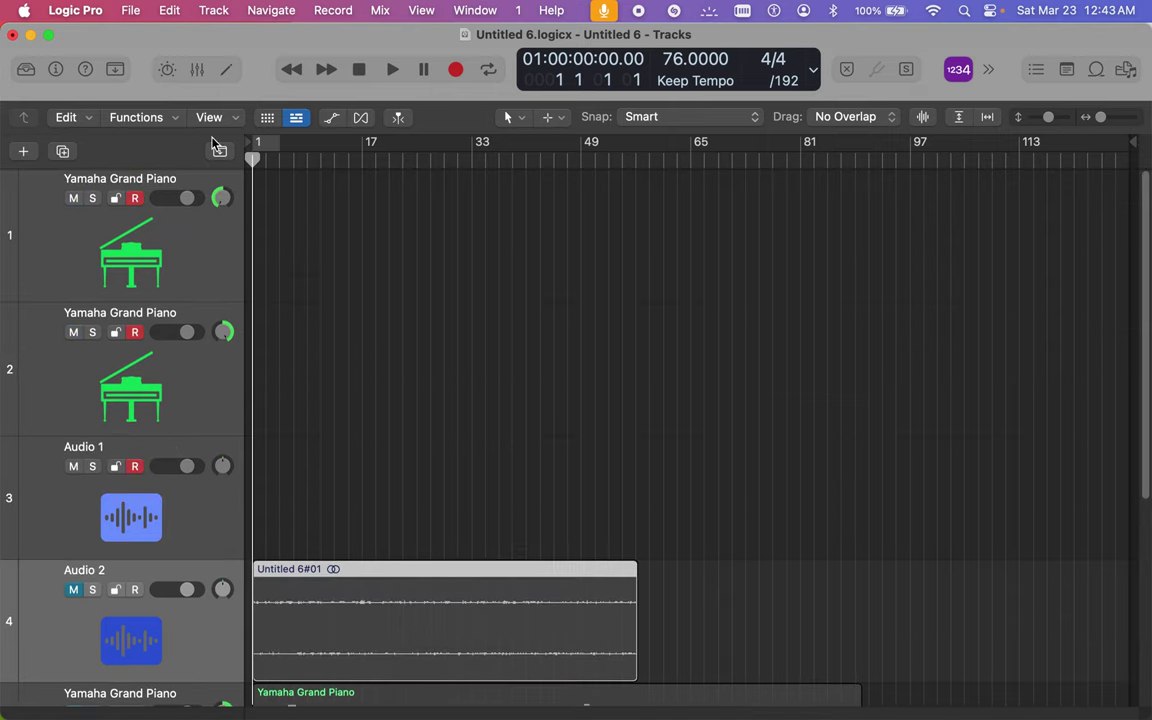
left_click(296, 72)
Step: Restart the note generators in the Max patch, return to Logic Pro and start recording on the armed tracks
mouse_move(320, 718)
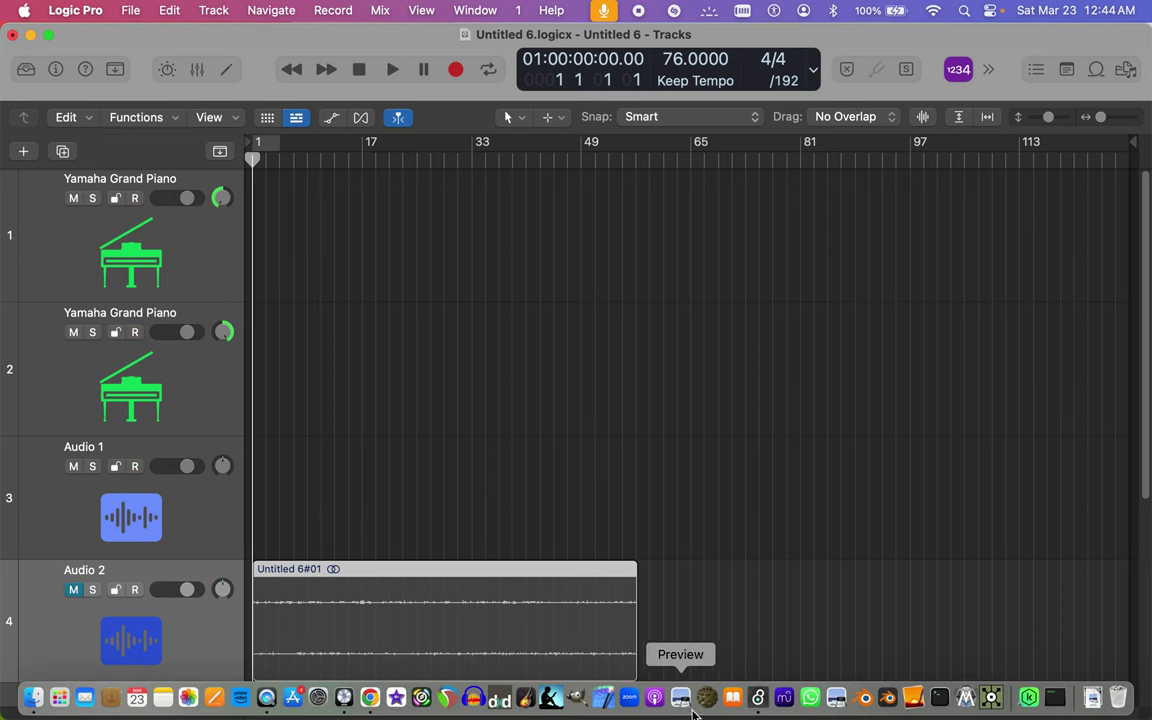
left_click(758, 697)
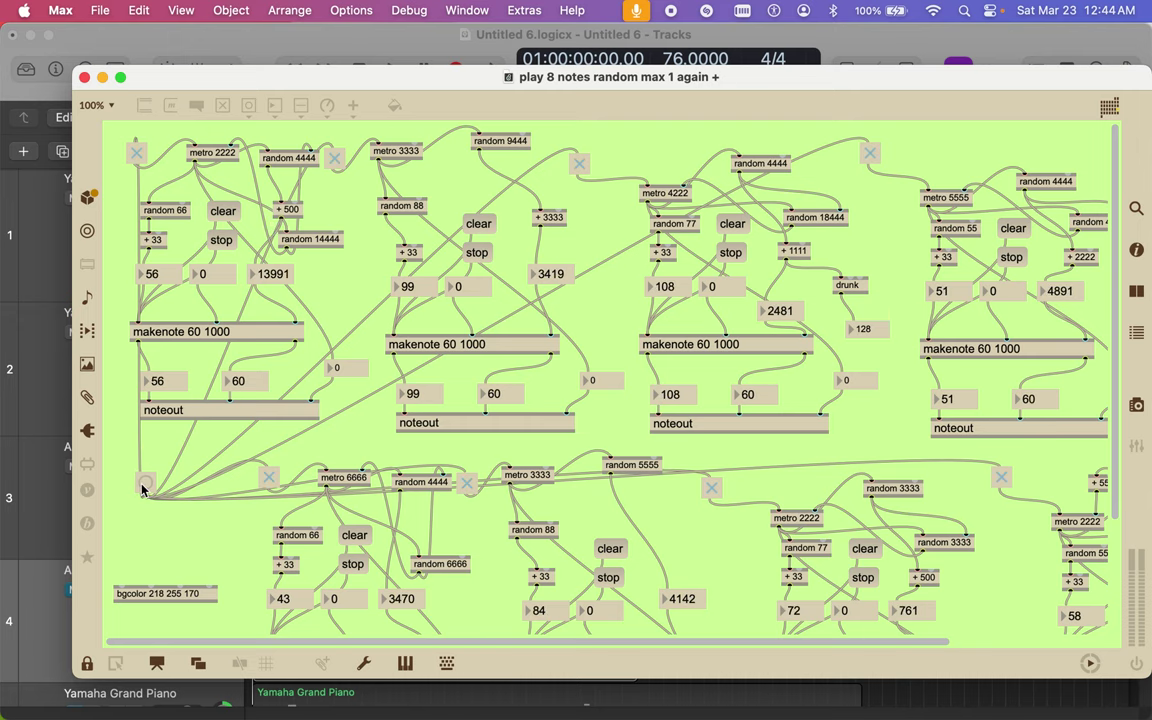
left_click(170, 38)
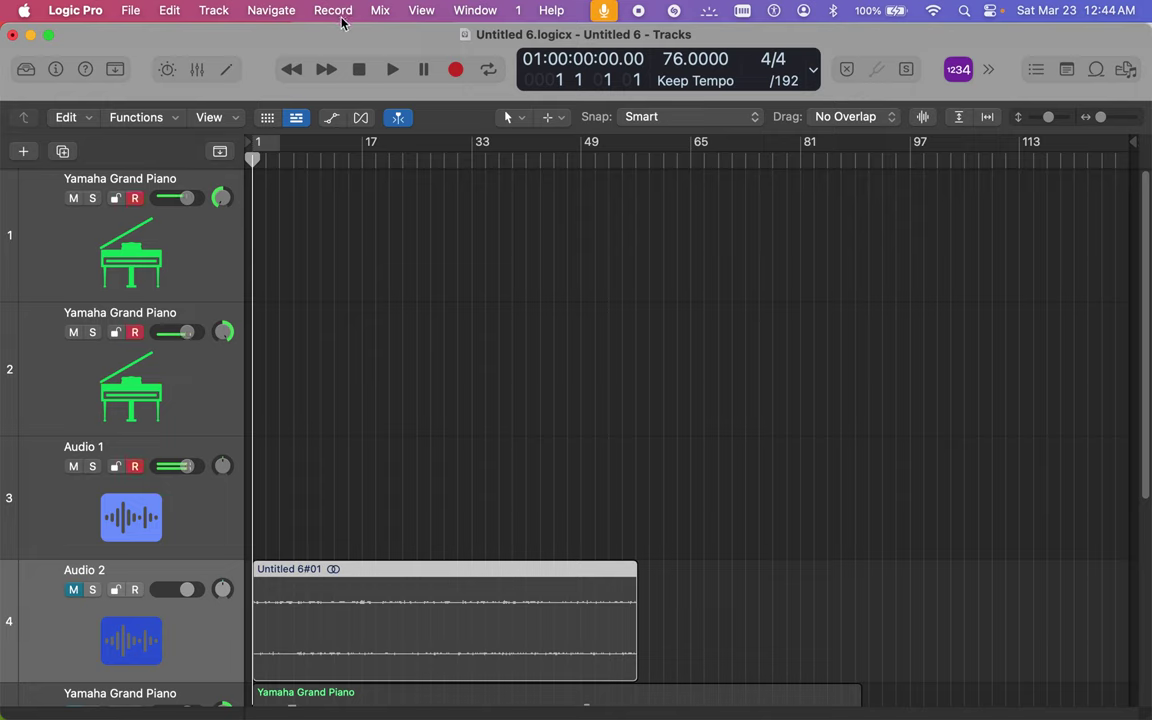
left_click(454, 74)
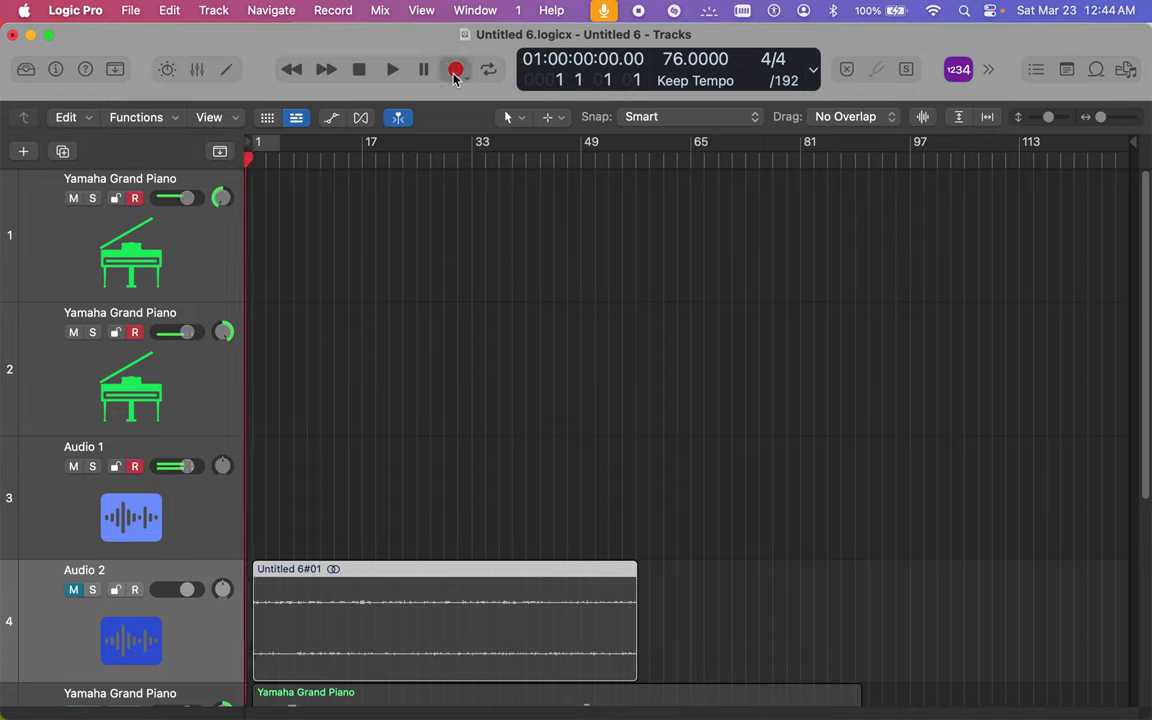
left_click(454, 74)
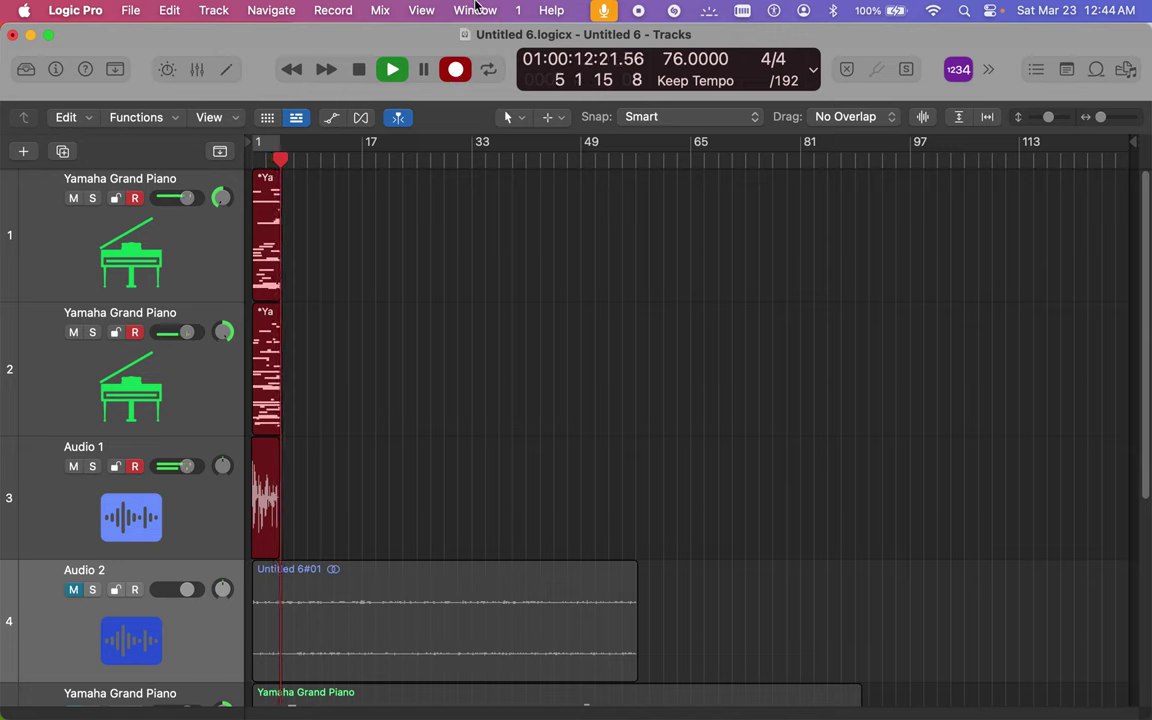
Step: Try the Automatic and Adapt Project Tempo modes during recording, and try to adjust the project tempo
left_click(703, 86)
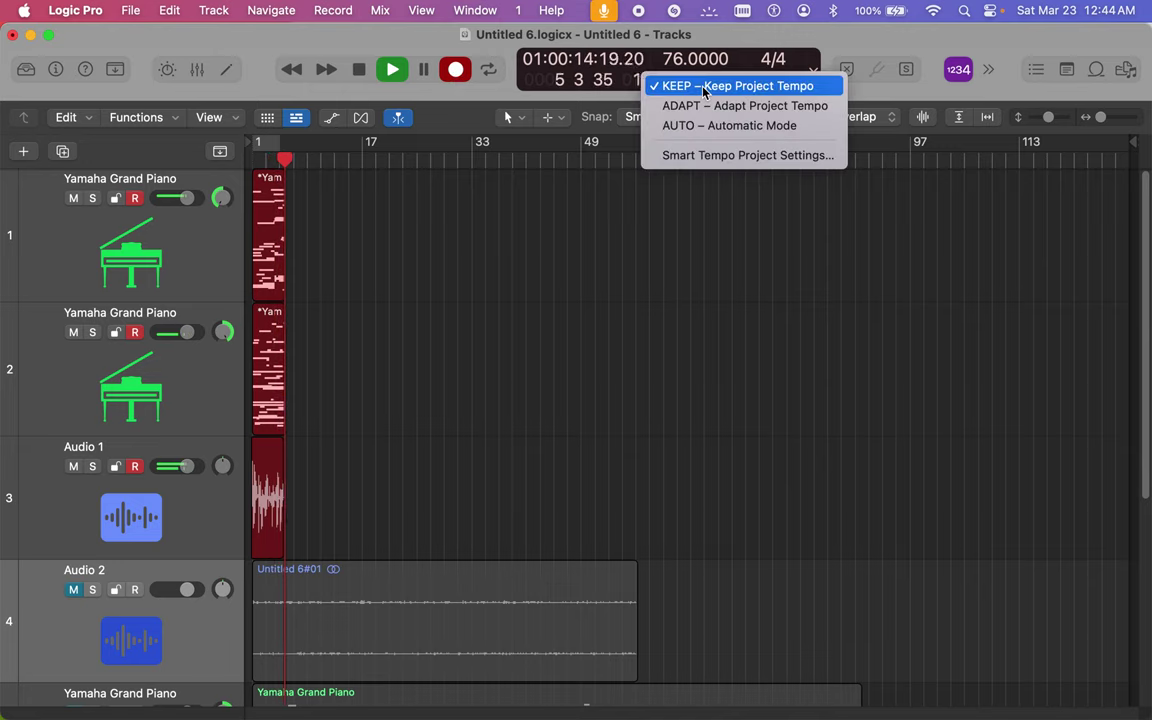
left_click(704, 126)
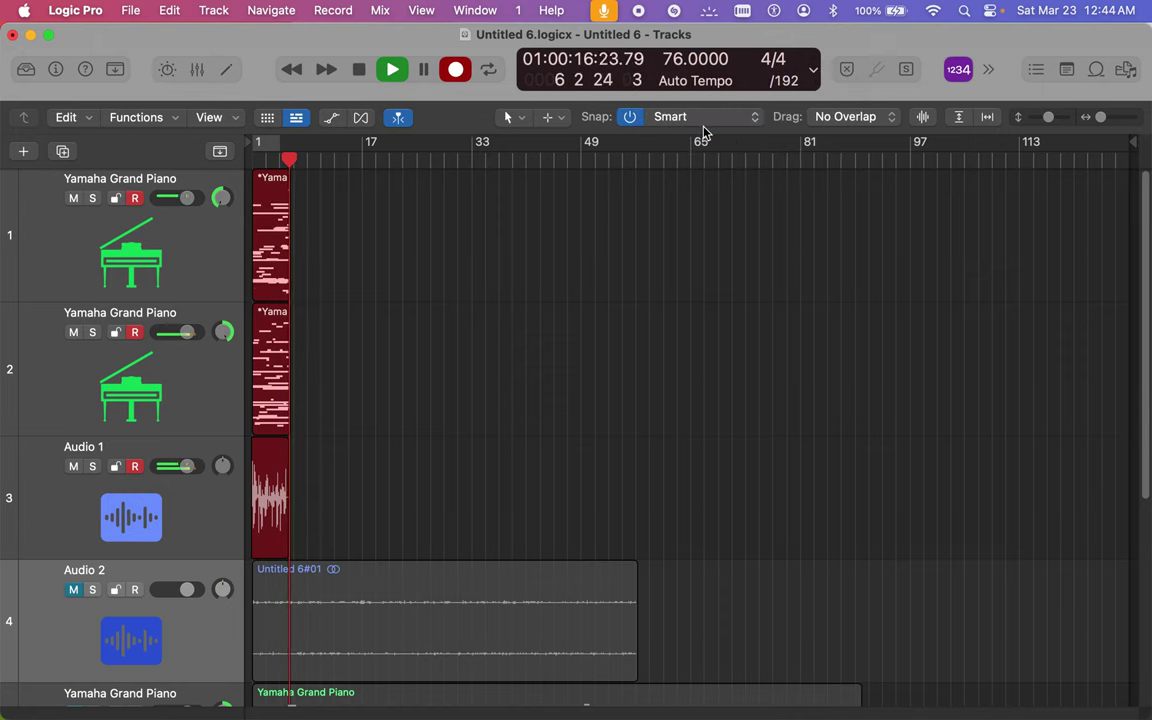
left_click(702, 86)
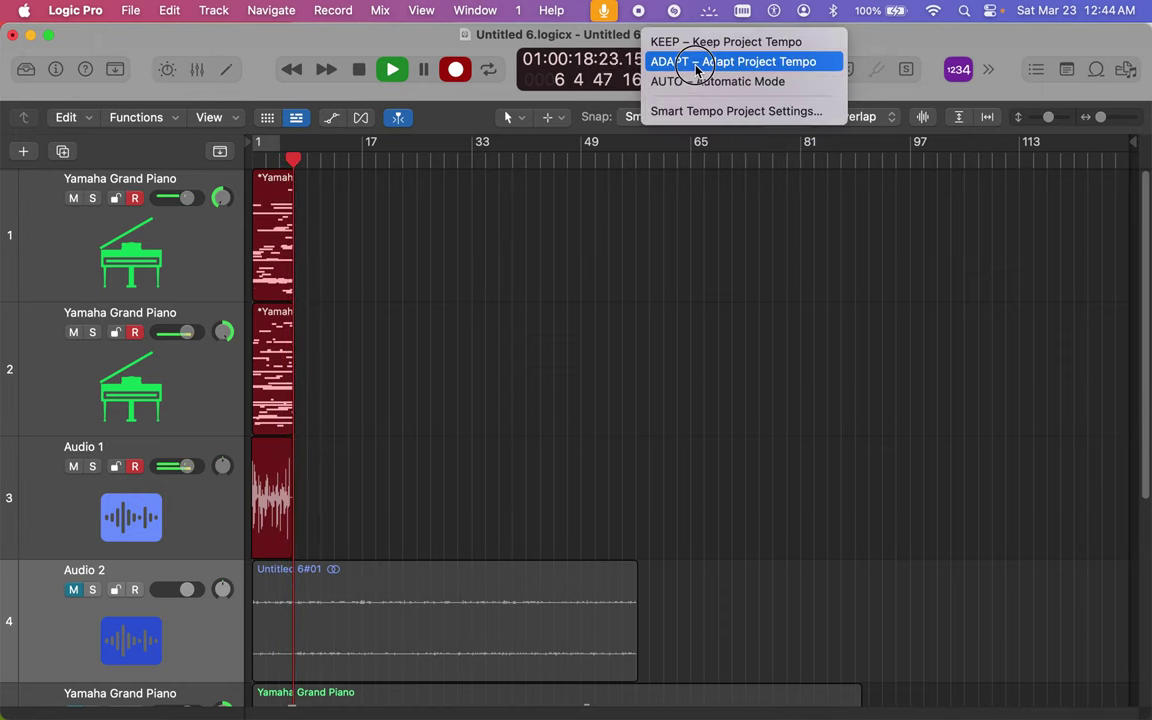
left_click(698, 62)
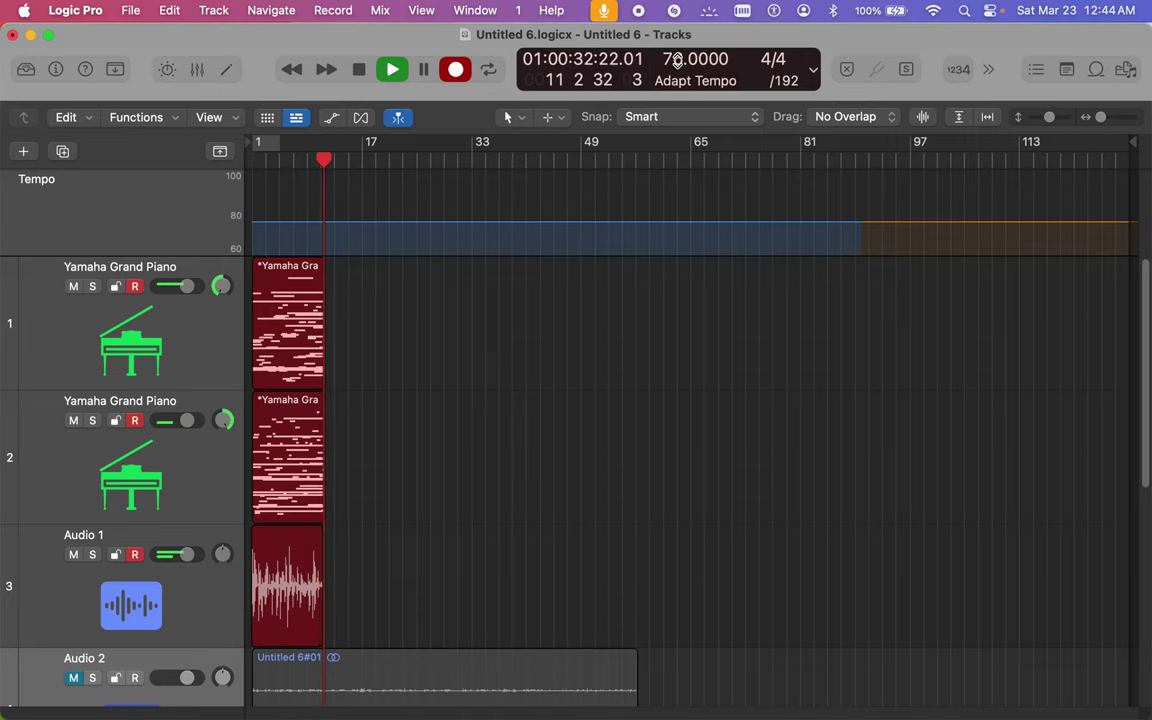
left_click_drag(678, 60, 673, 37)
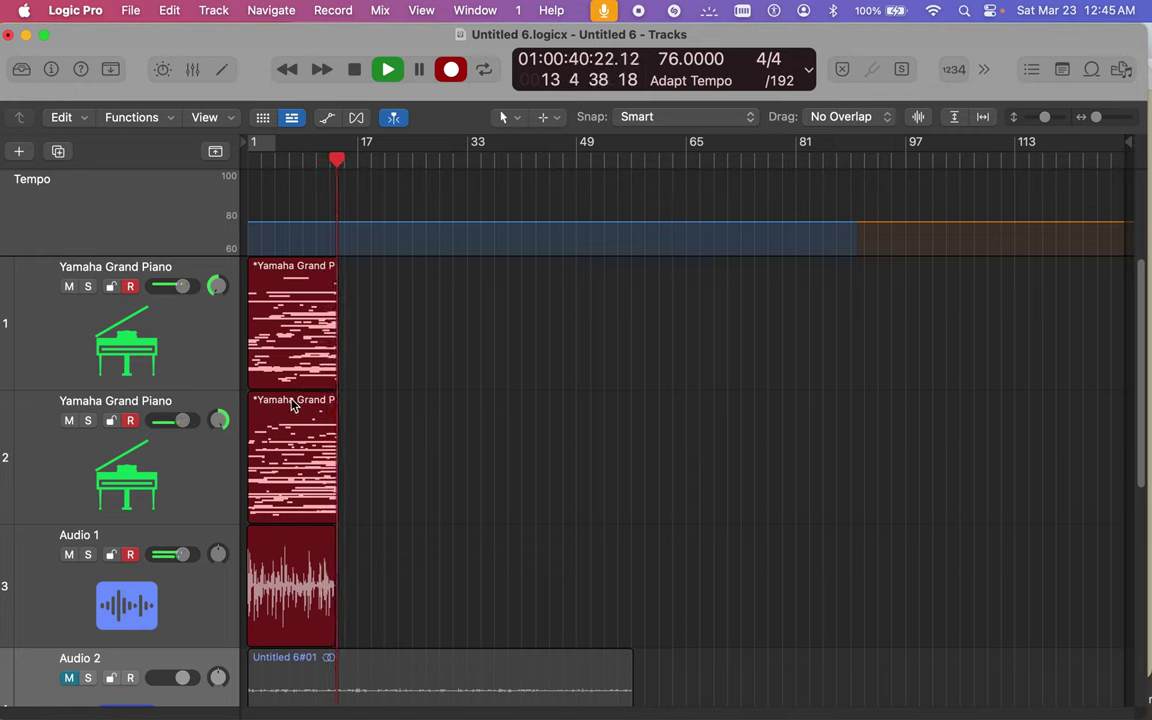
Step: Set the project tempo mode to AUTO – Automatic Mode
left_click(680, 80)
left_click(703, 102)
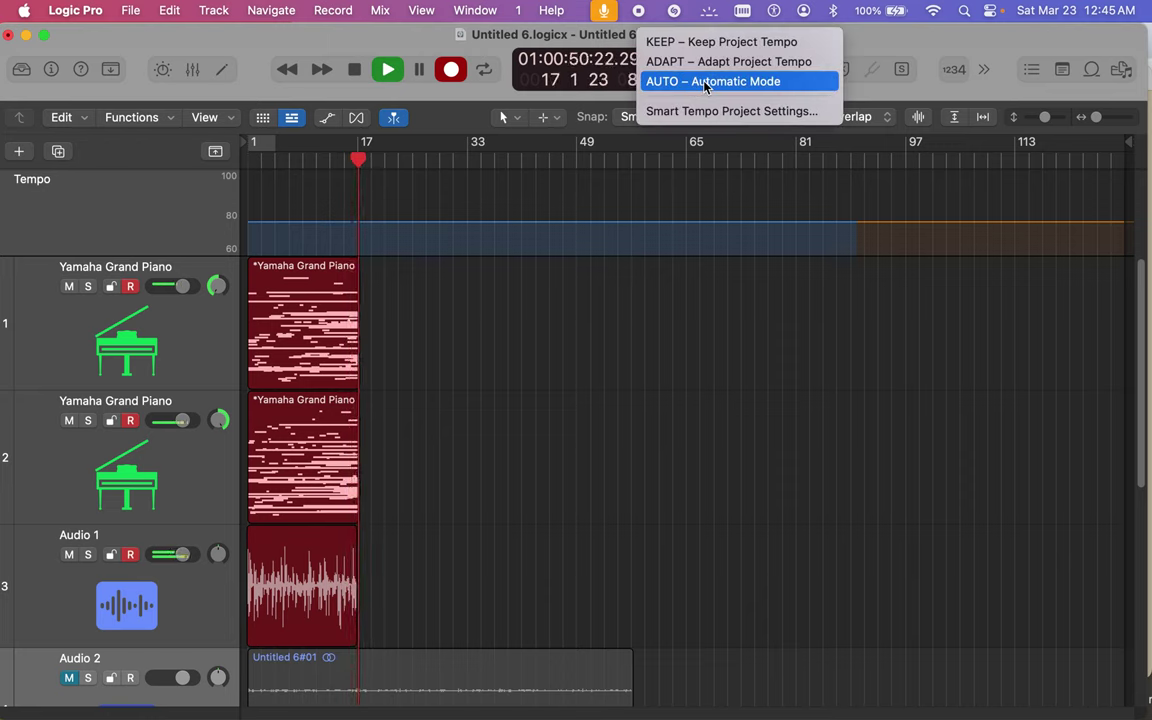
left_click(705, 83)
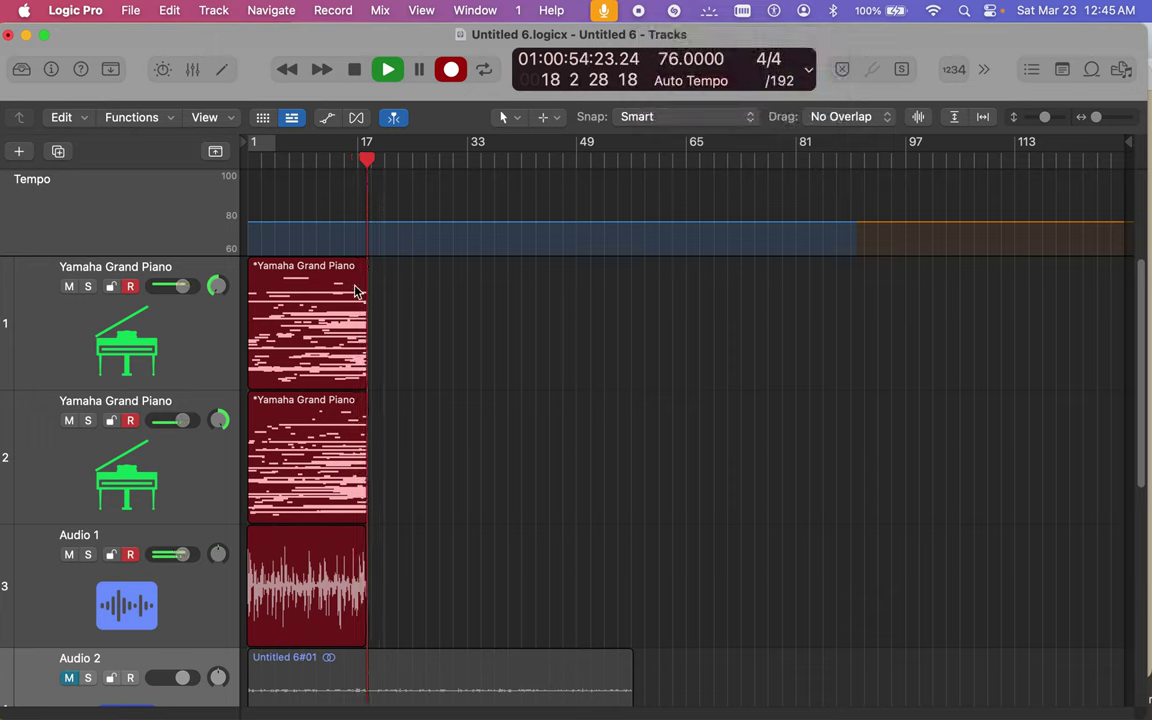
Step: Open the first Yamaha Grand Piano track in the editor as a score and zoom the notation out slightly
left_click(221, 70)
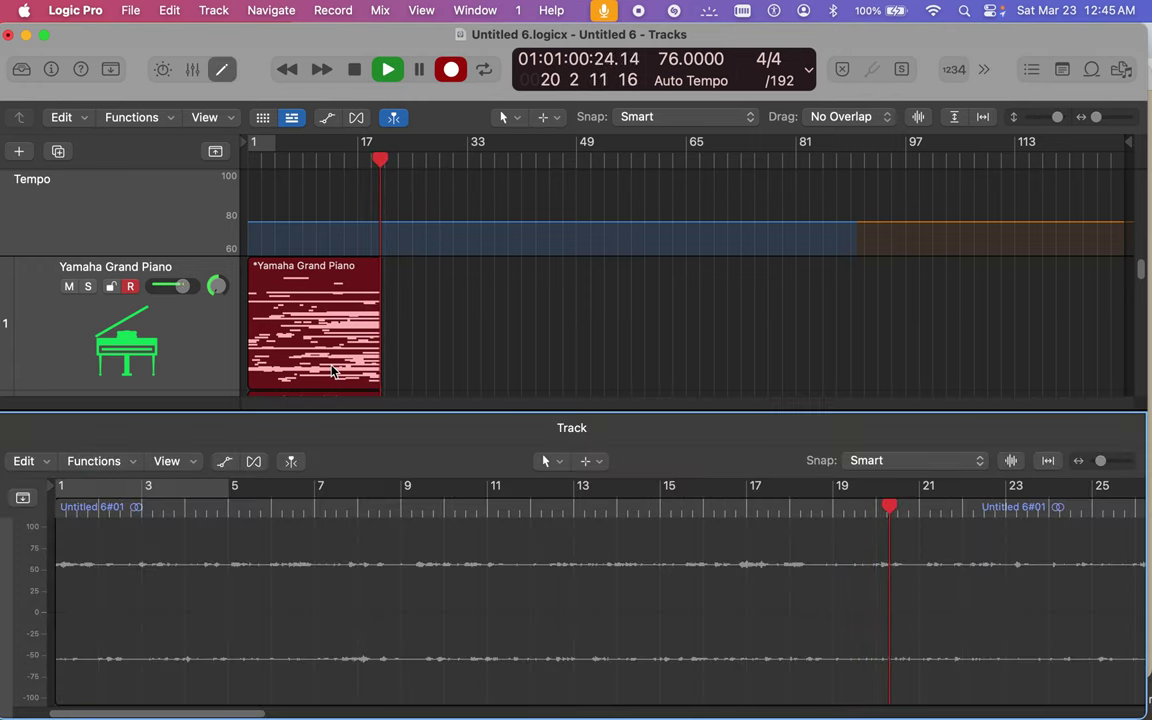
left_click(186, 210)
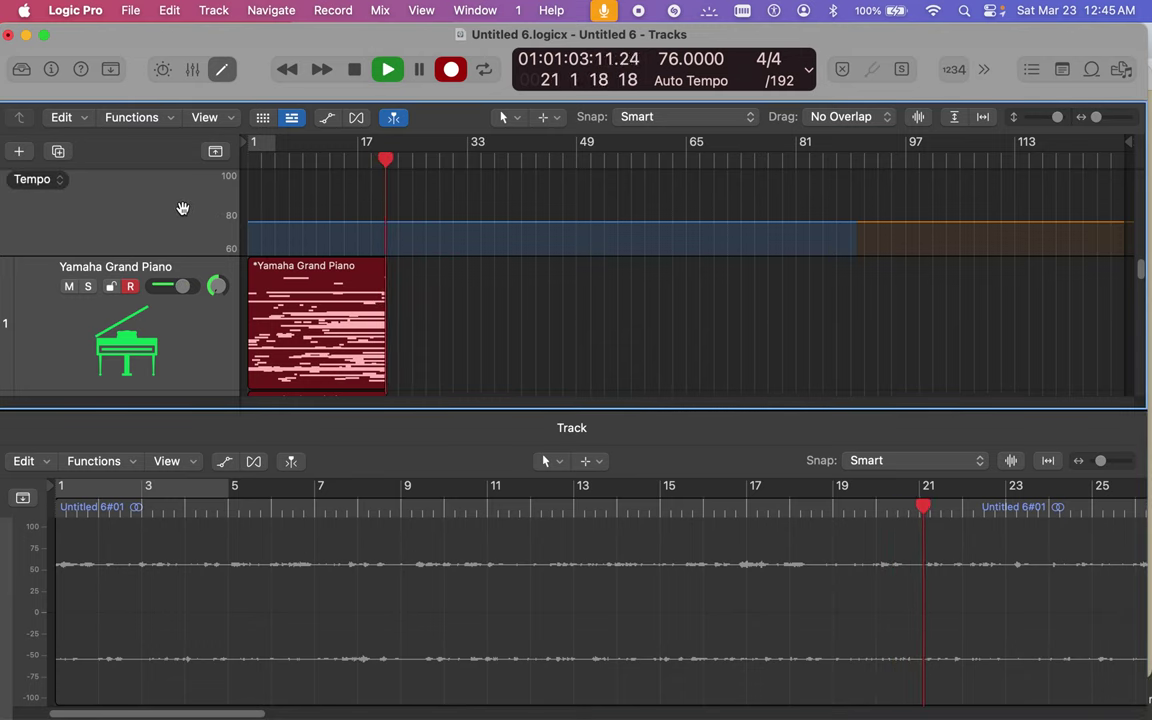
left_click(195, 339)
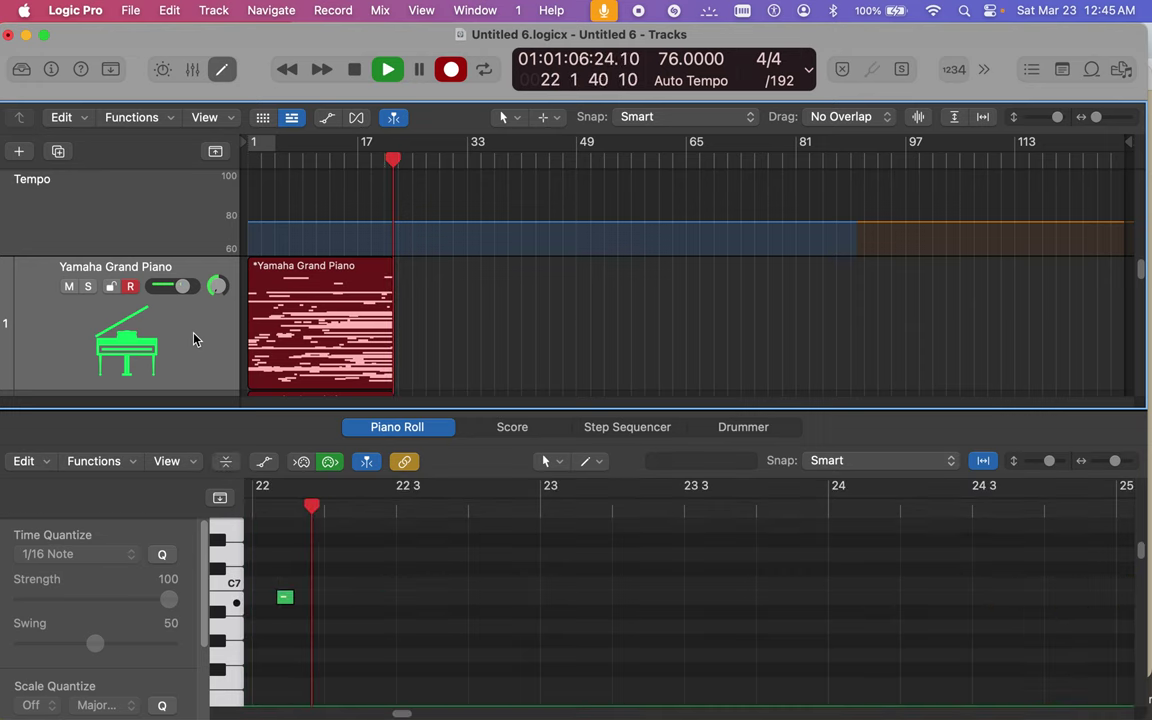
left_click(513, 427)
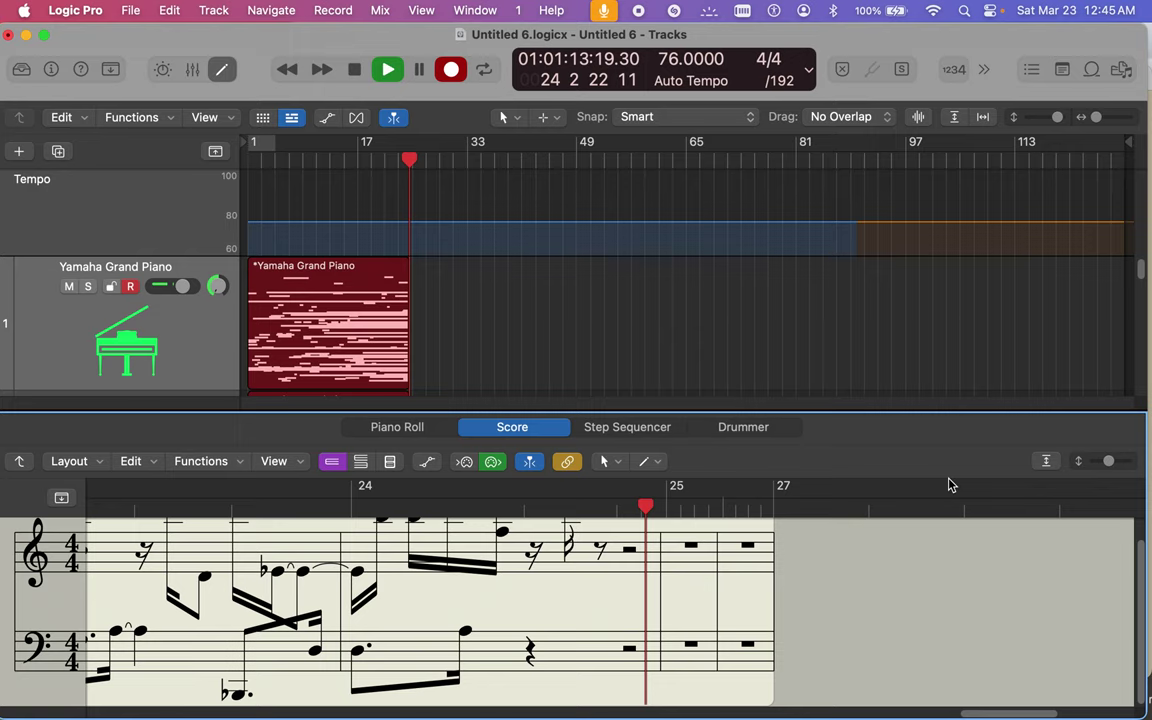
left_click_drag(1108, 464, 1101, 467)
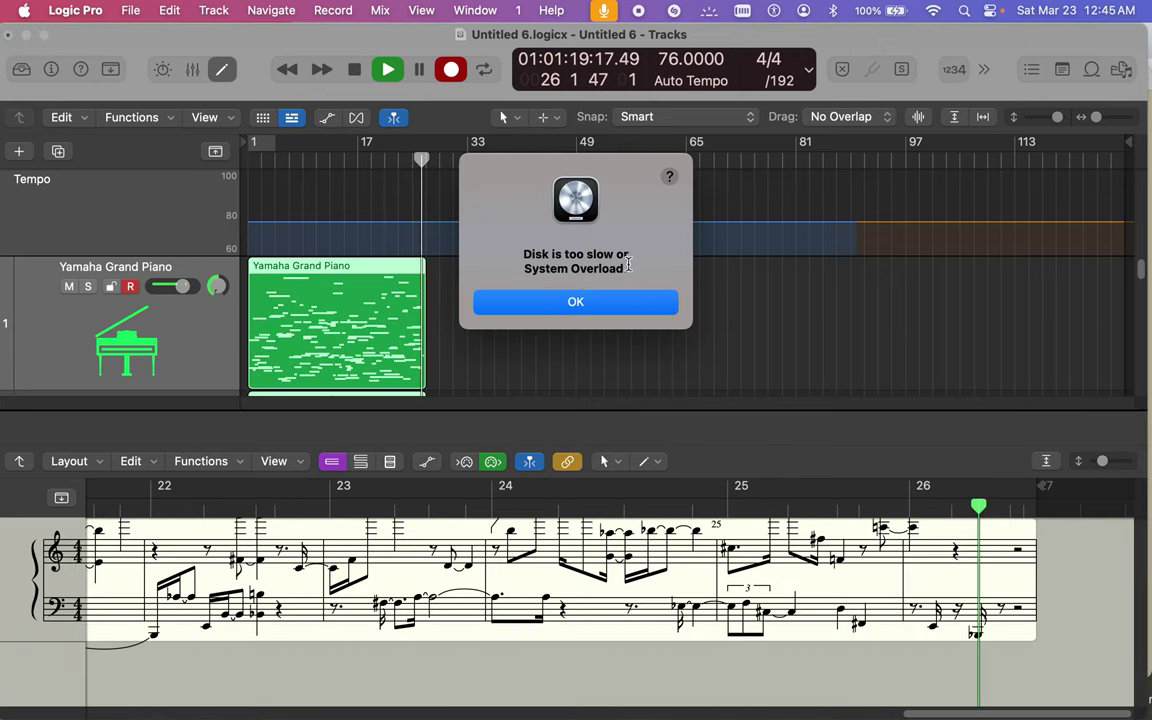
Step: Dismiss the system overload alert and move the piano staves lower to make room for the high notes
left_click(577, 304)
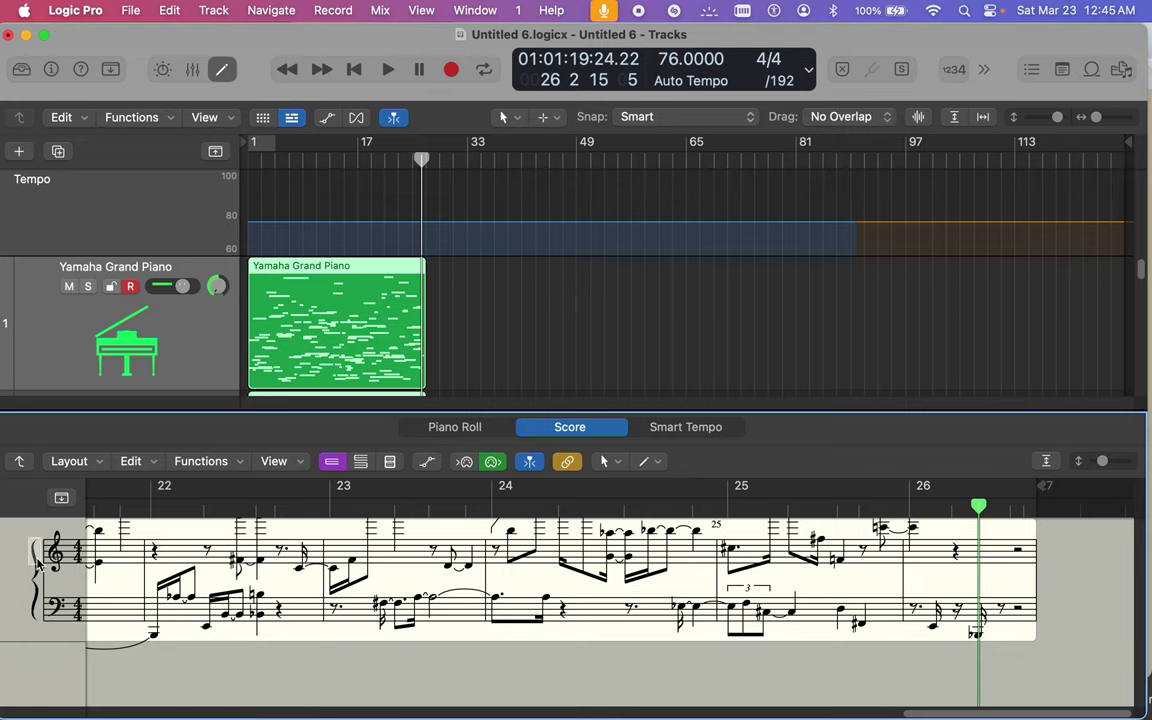
left_click_drag(36, 558, 30, 600)
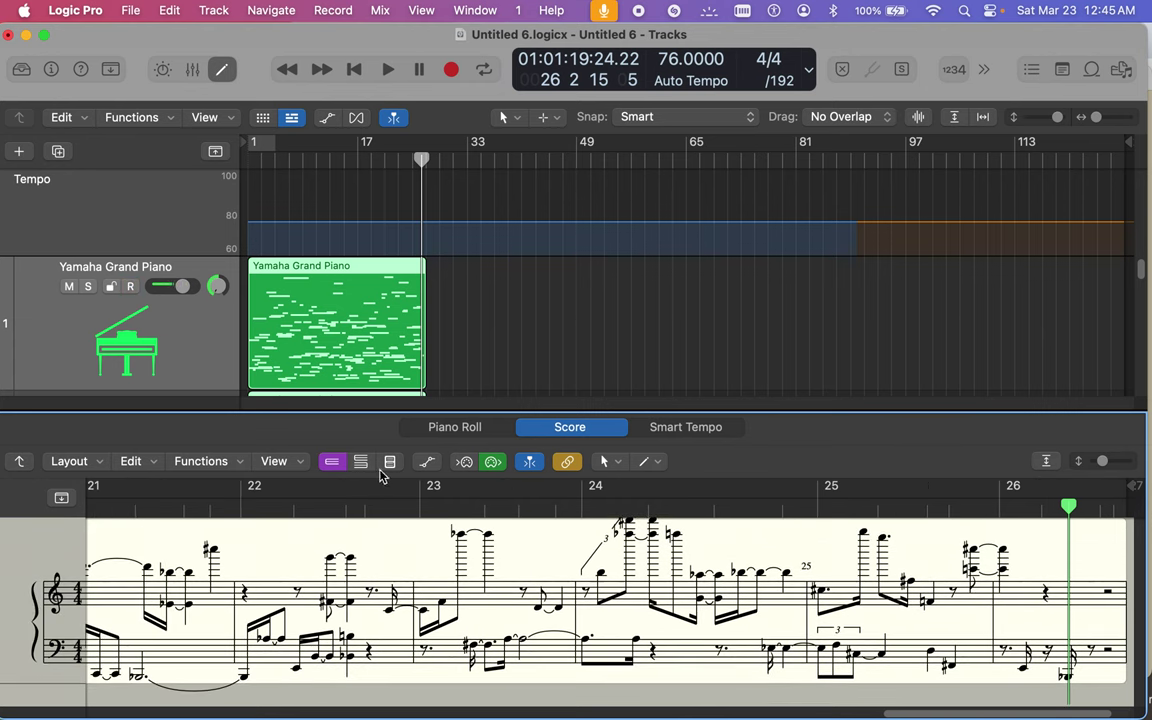
Step: Stop playback, return the playhead to the start of the project, and close the score editor
left_click(530, 462)
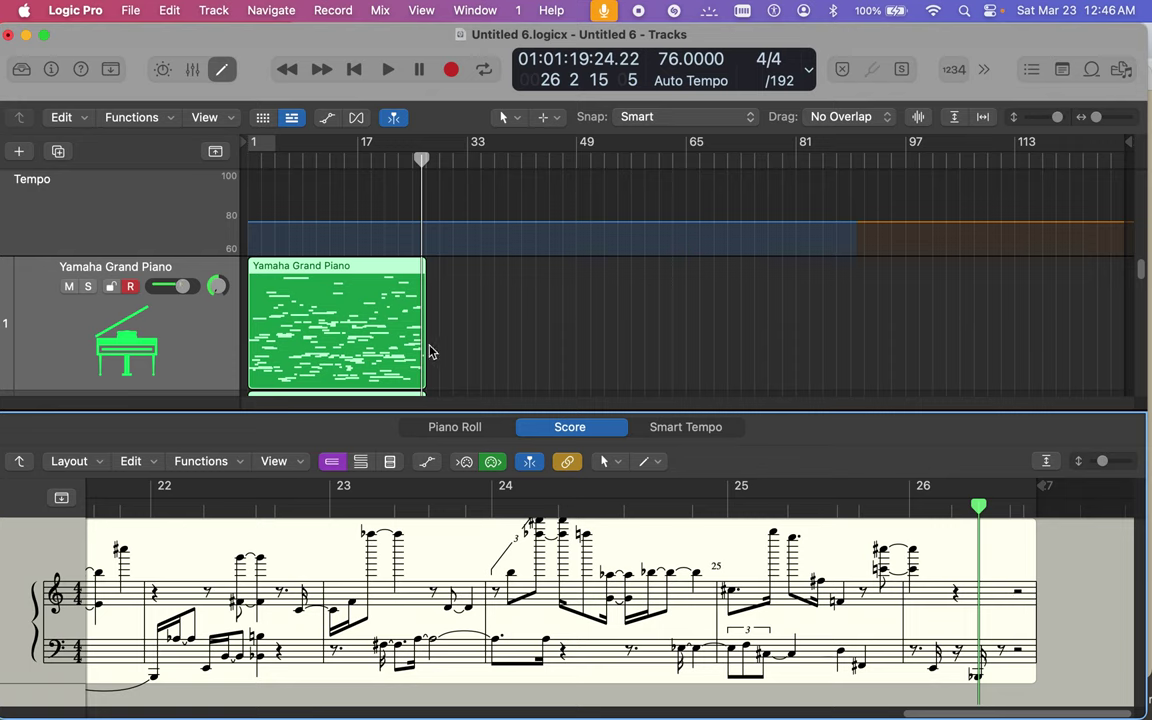
key("super+d")
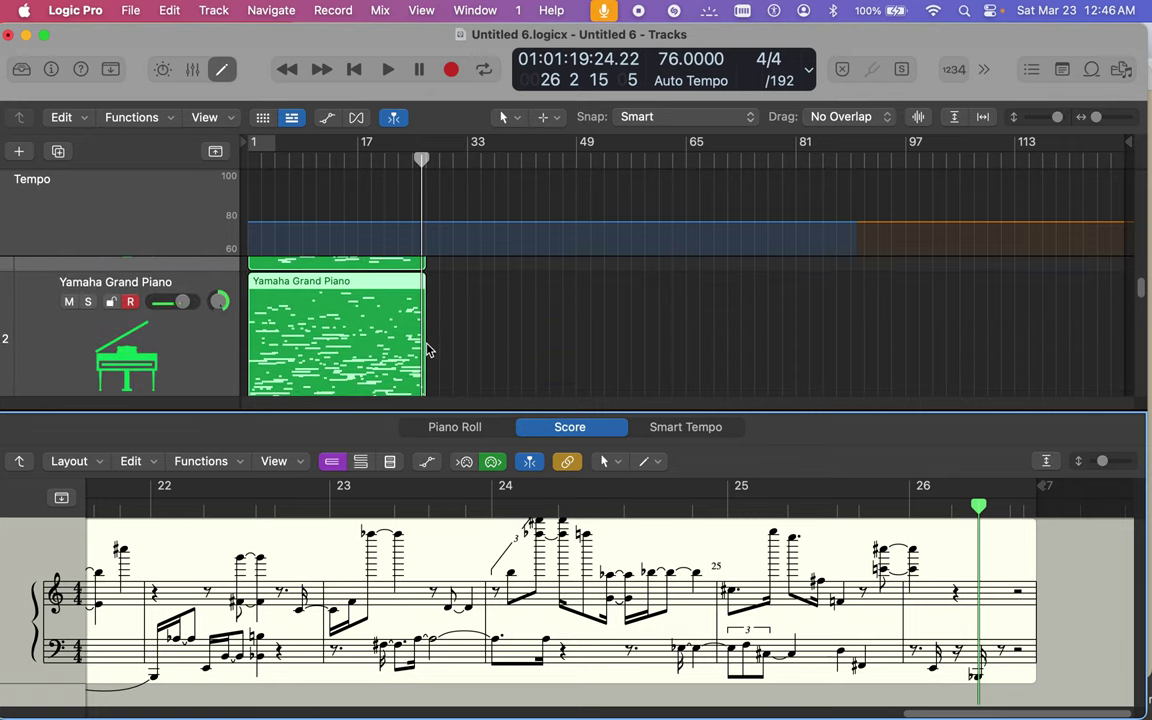
scroll(428, 349, "up", 3)
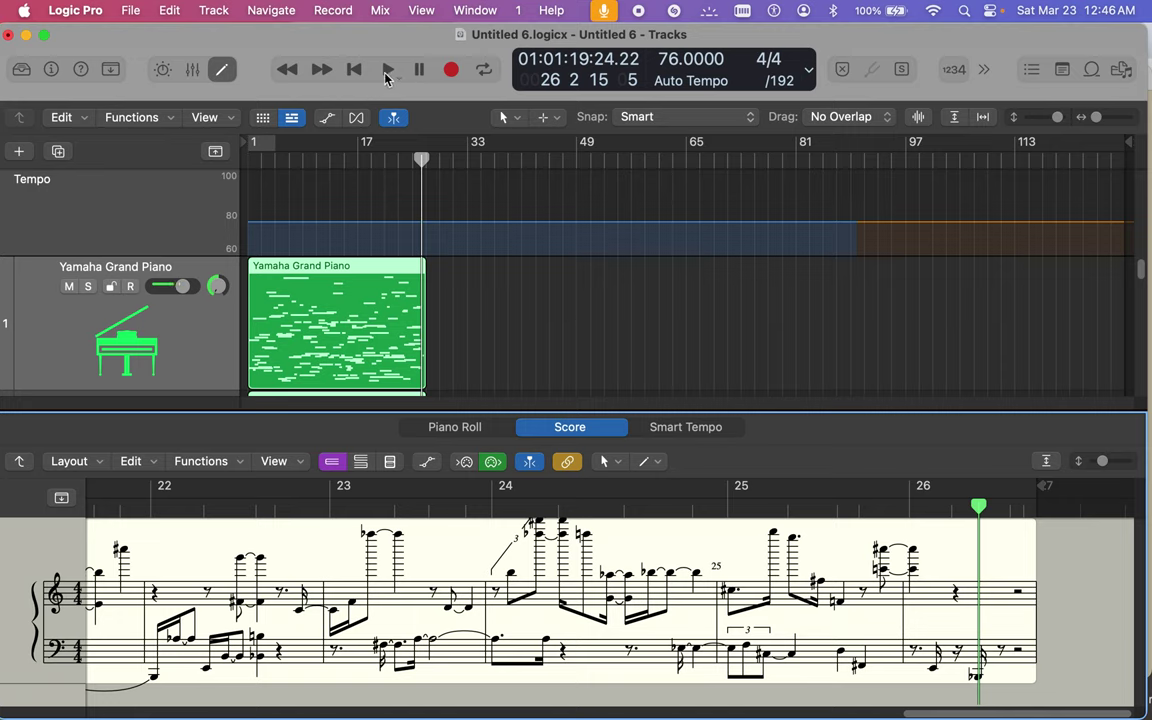
left_click(420, 70)
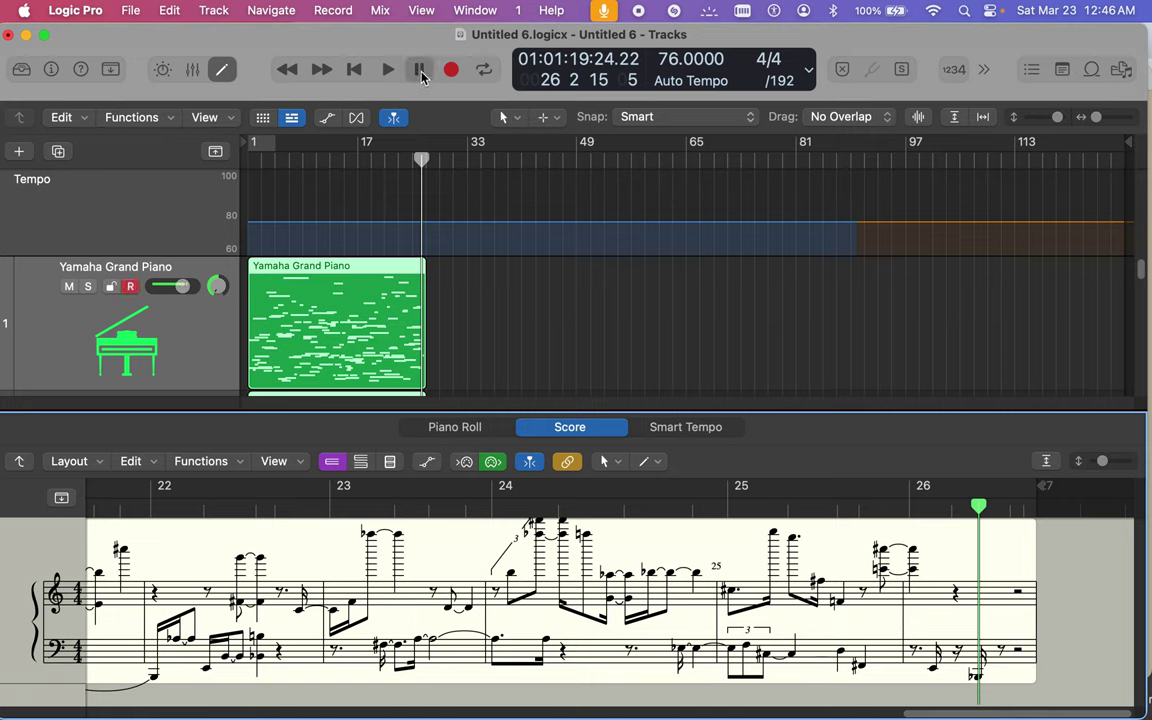
left_click(421, 72)
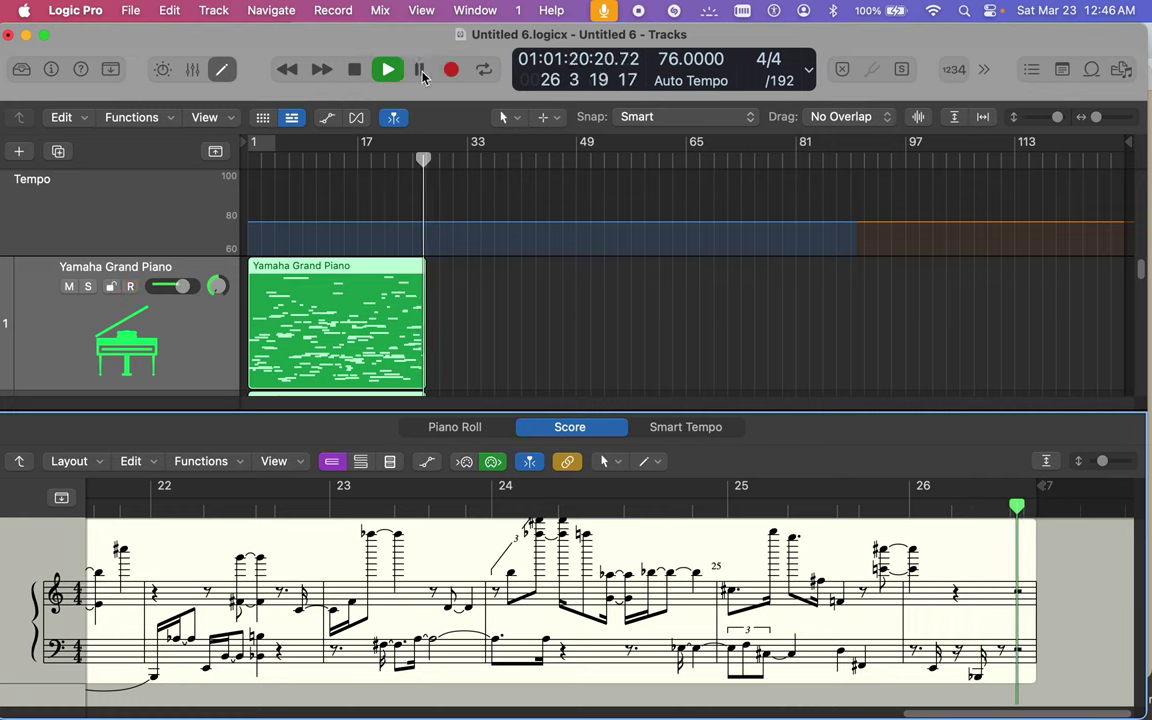
left_click(355, 70)
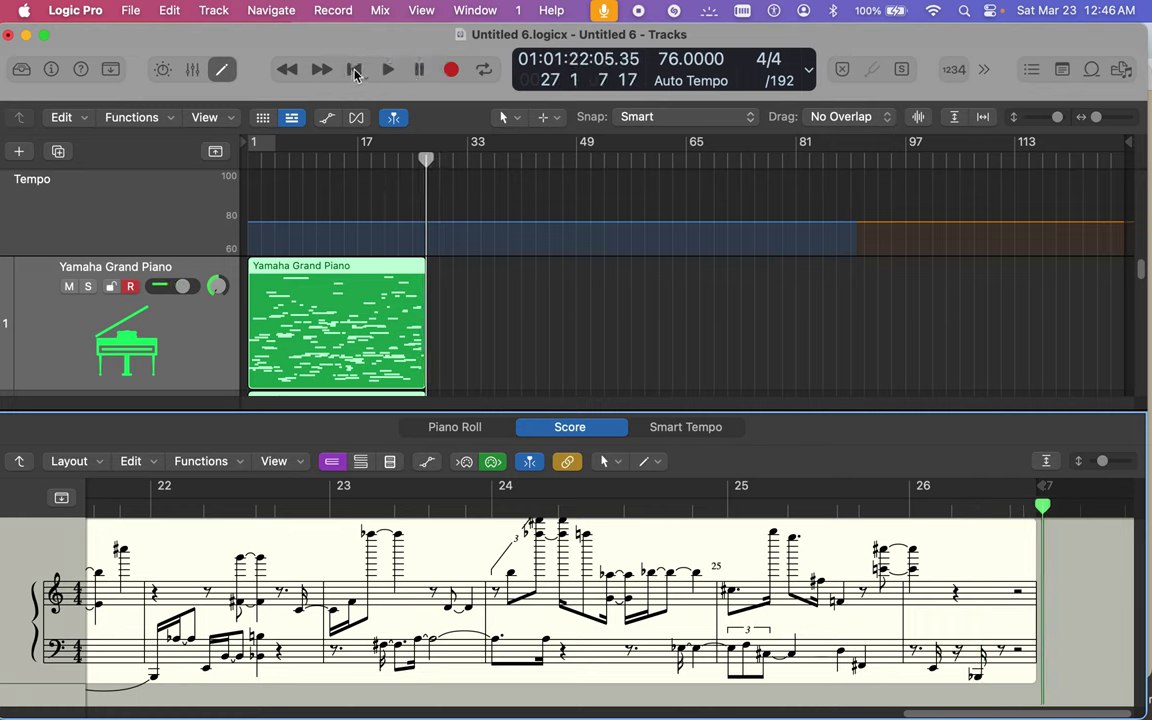
left_click(355, 70)
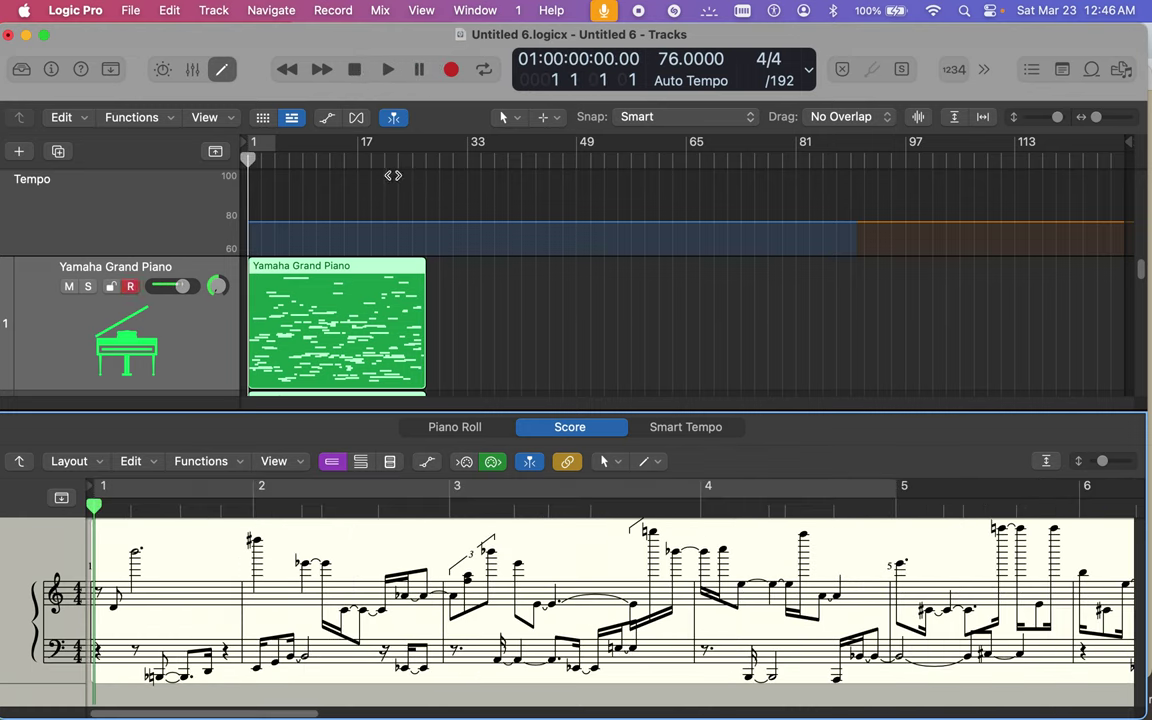
scroll(434, 325, "down", 5)
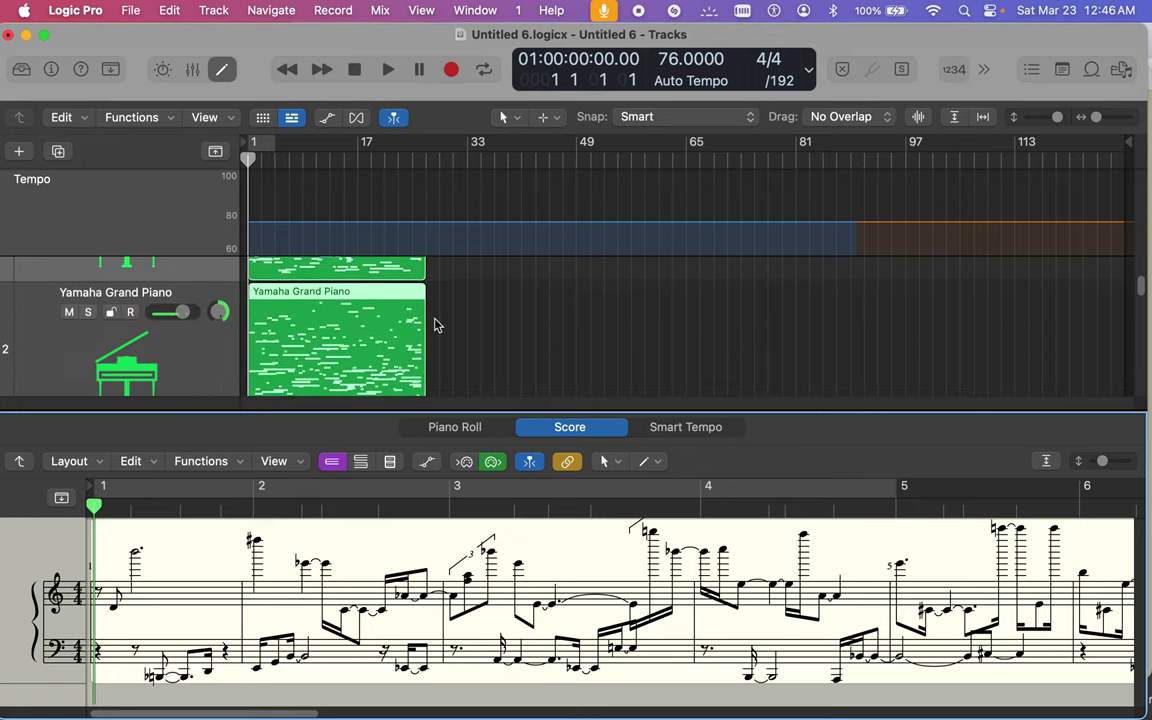
left_click(223, 70)
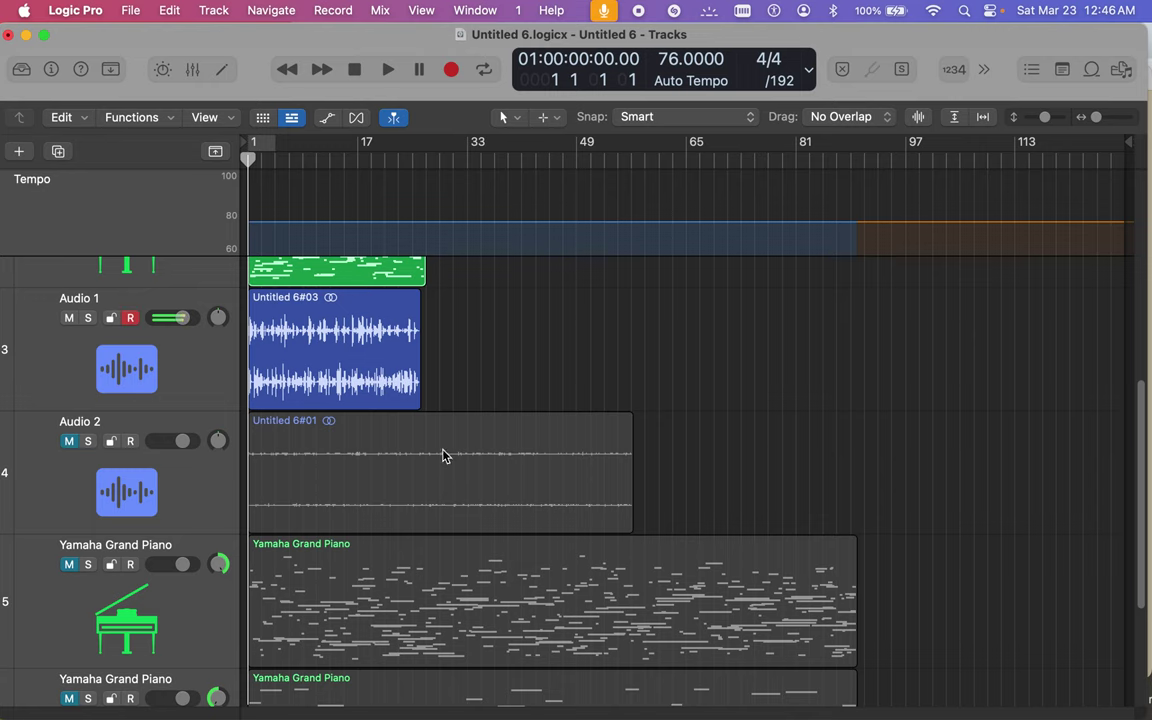
Step: Move the recorded region from the first Yamaha Grand Piano track to muted track 6, starting at about bar 95
scroll(411, 337, "up", 5)
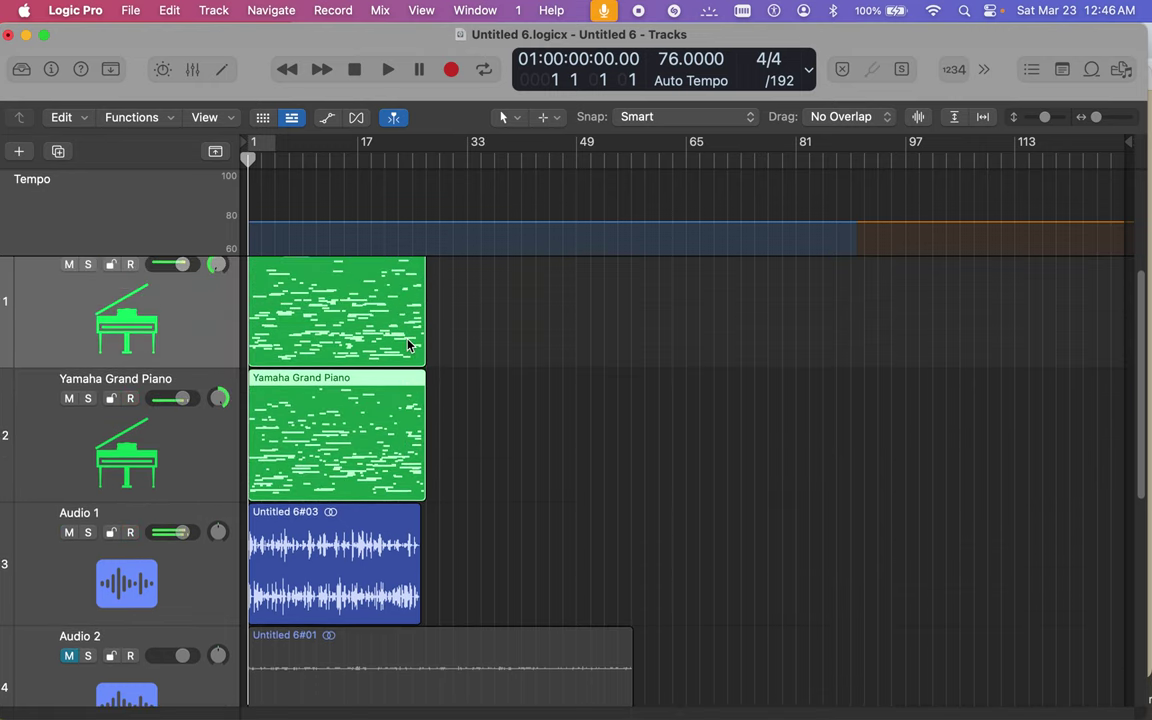
scroll(408, 345, "up", 1)
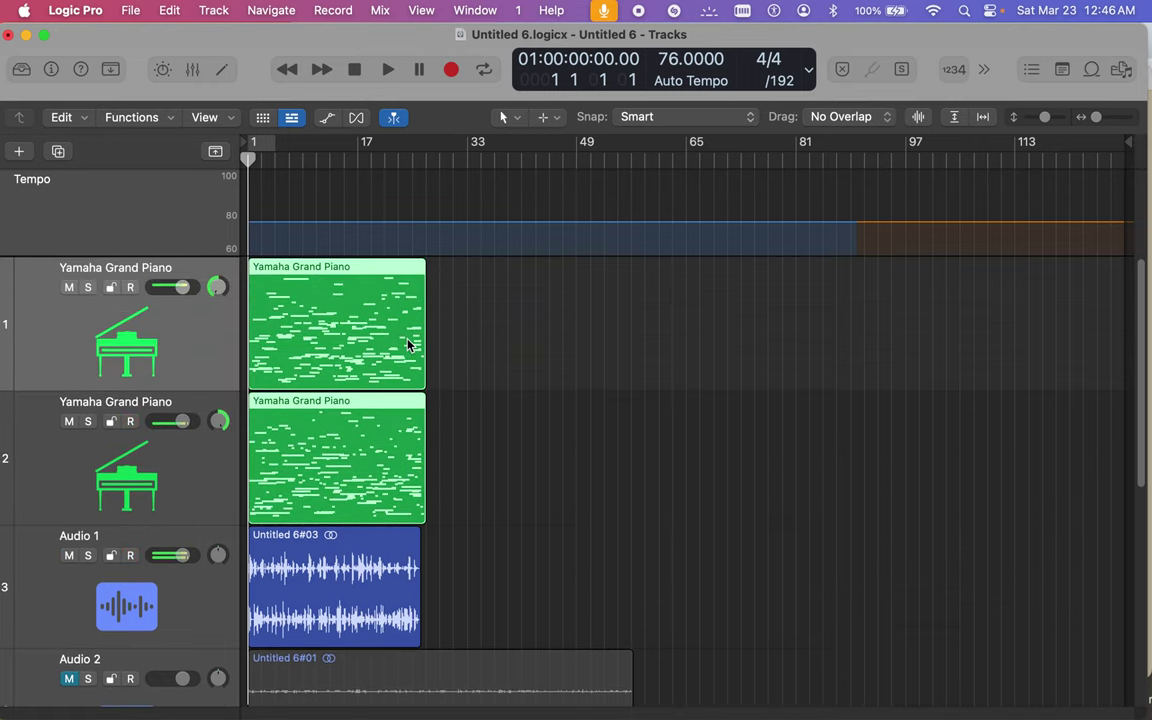
left_click(361, 268)
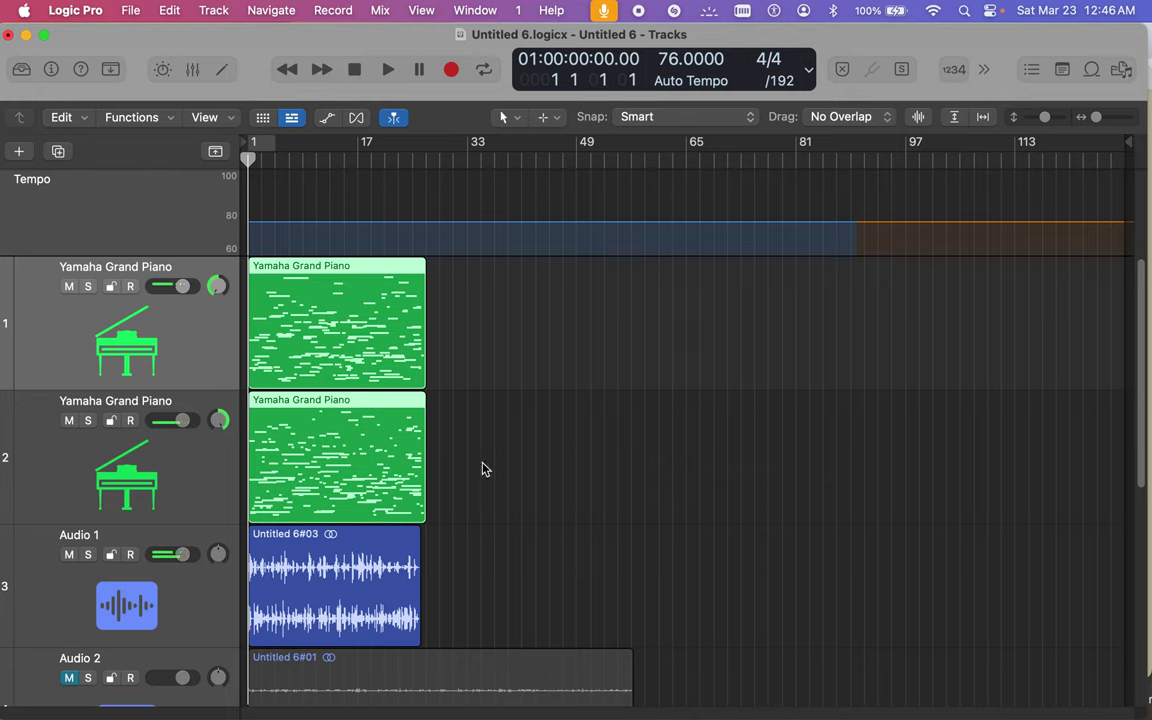
left_click_drag(339, 272, 793, 528)
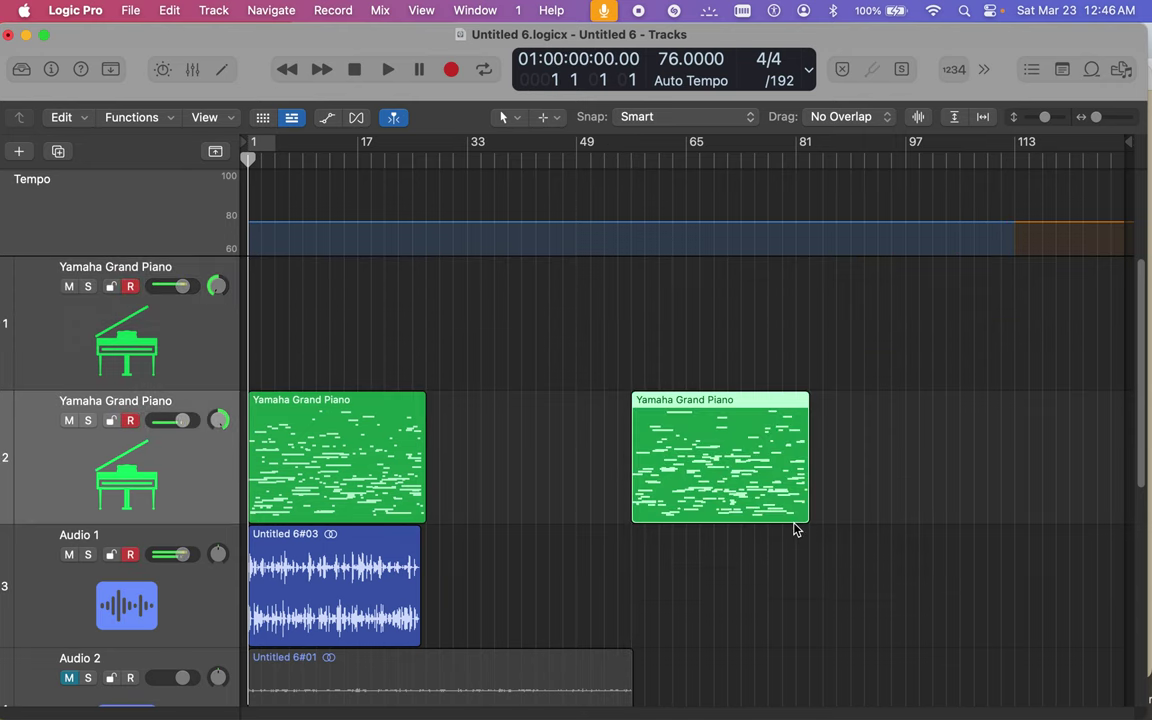
scroll(793, 528, "down", 3)
scroll(793, 529, "down", 3)
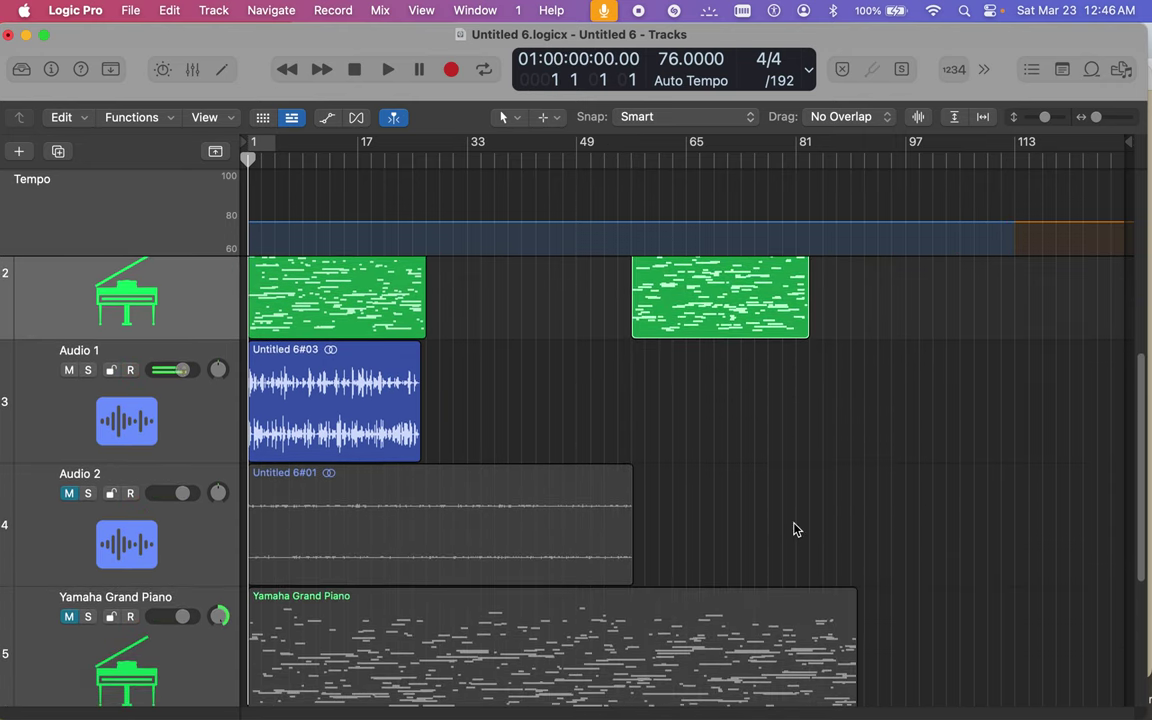
scroll(755, 403, "up", 3)
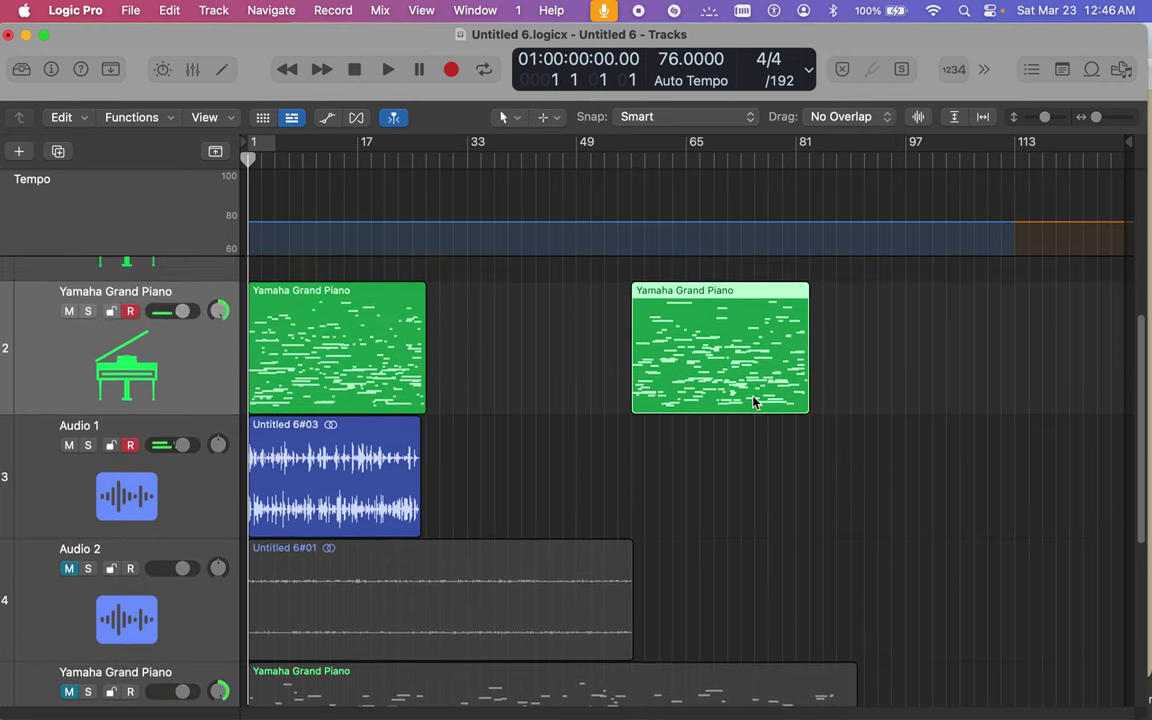
left_click_drag(730, 297, 1008, 690)
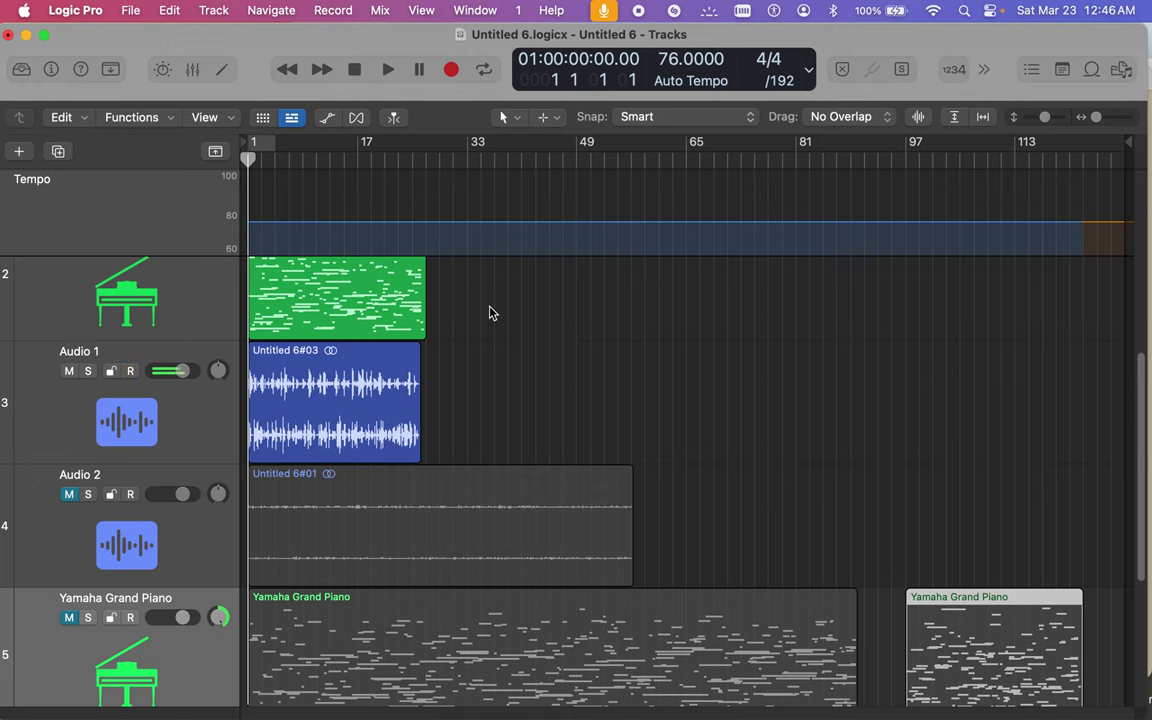
scroll(490, 313, "up", 3)
scroll(490, 313, "down", 5)
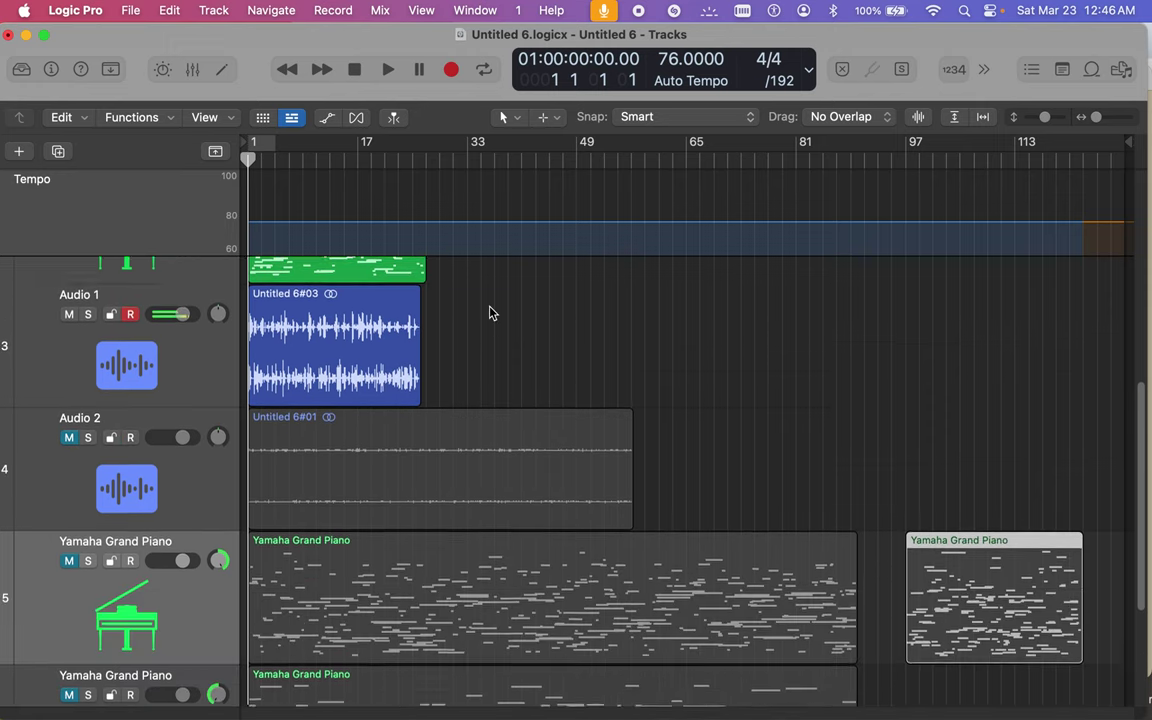
scroll(490, 313, "down", 5)
left_click_drag(963, 416, 942, 543)
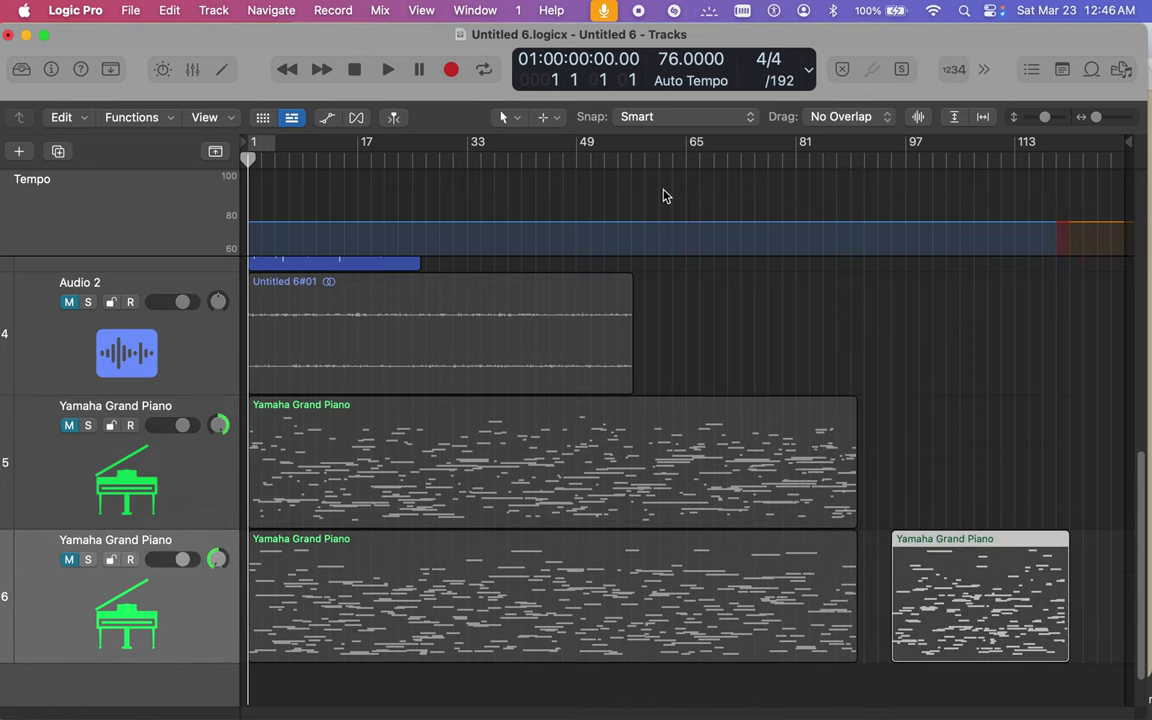
Step: Move the recorded region from the second Yamaha Grand Piano track to muted track 5, starting at about bar 99
scroll(663, 195, "up", 12)
left_click(375, 402)
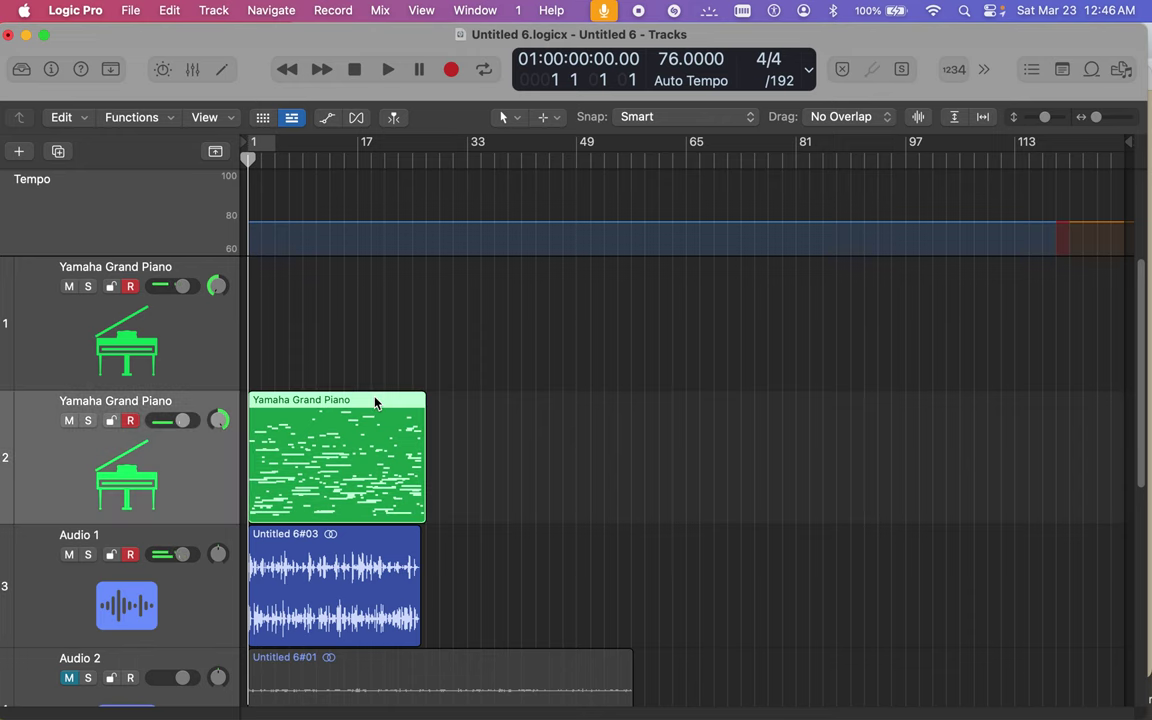
left_click_drag(362, 404, 920, 716)
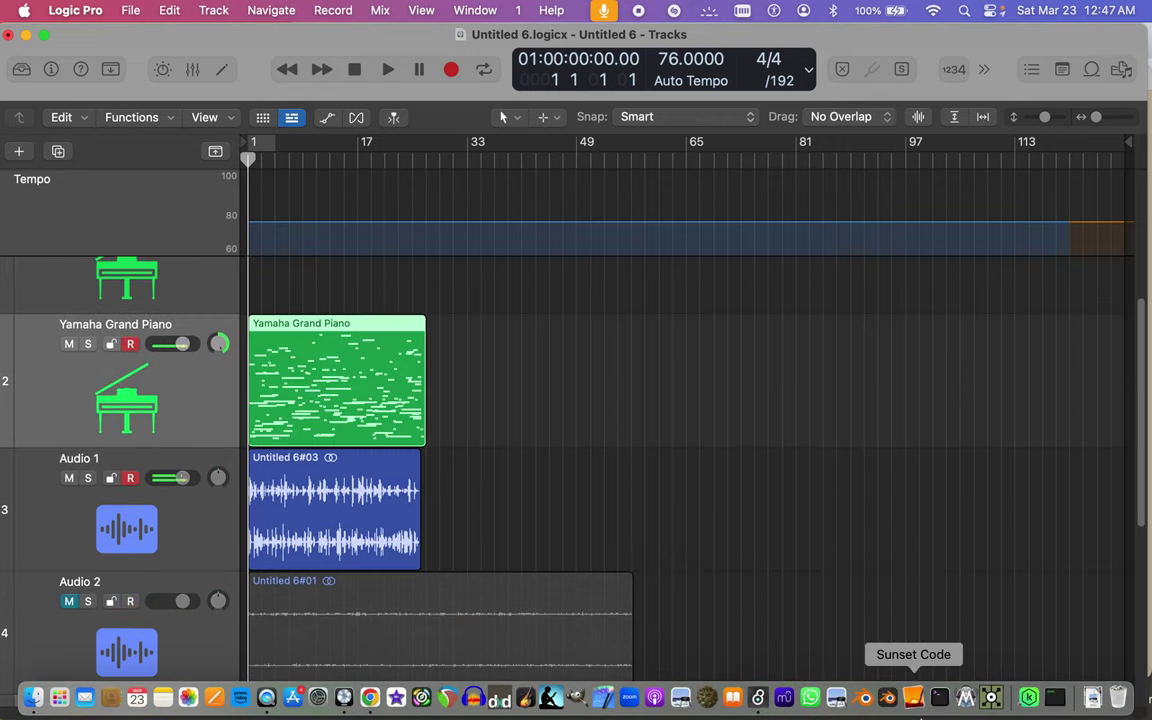
scroll(848, 587, "down", 3)
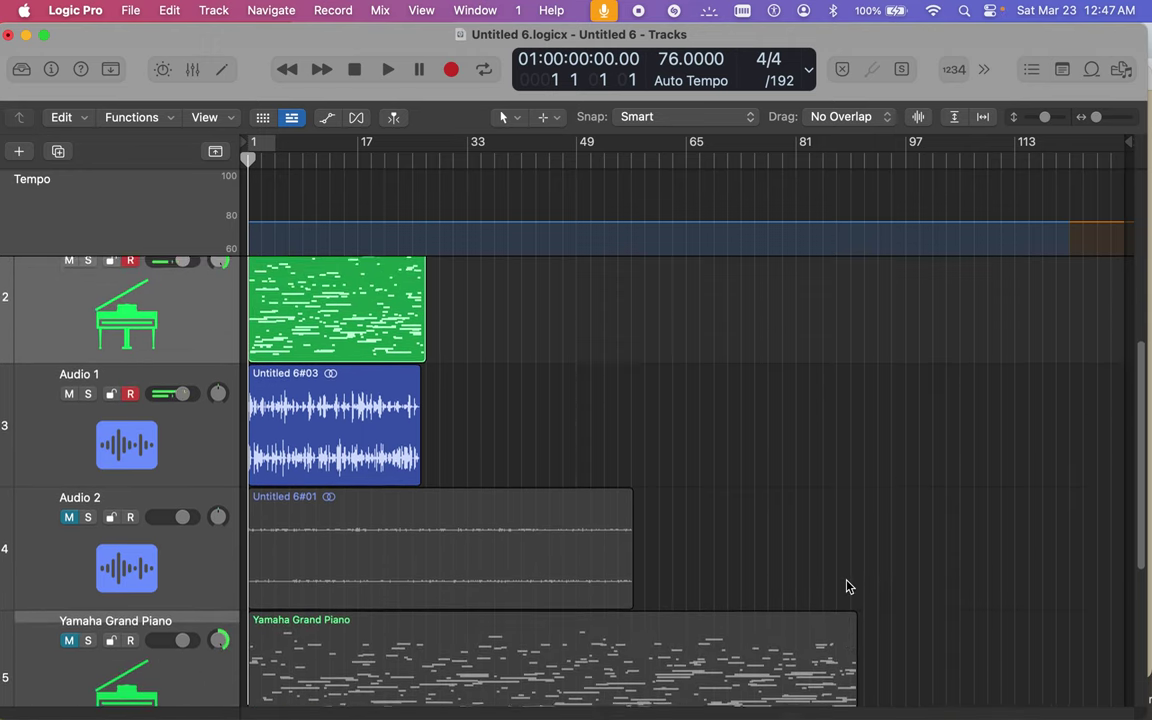
scroll(848, 587, "up", 2)
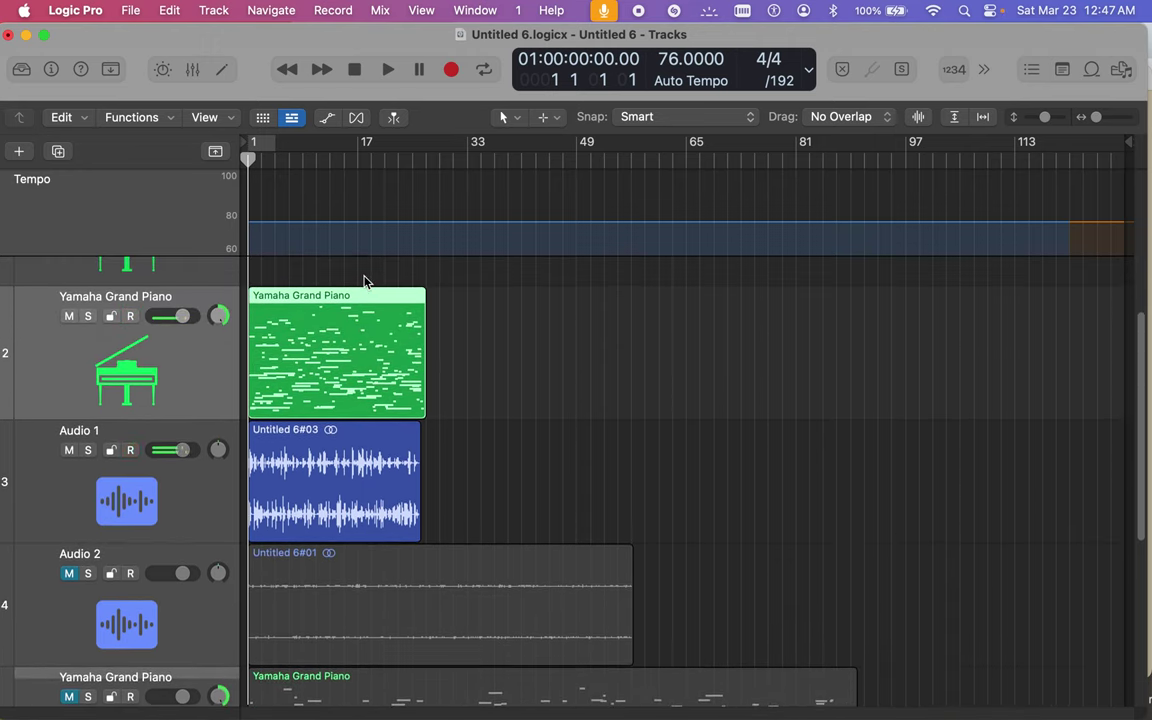
left_click_drag(367, 300, 1040, 690)
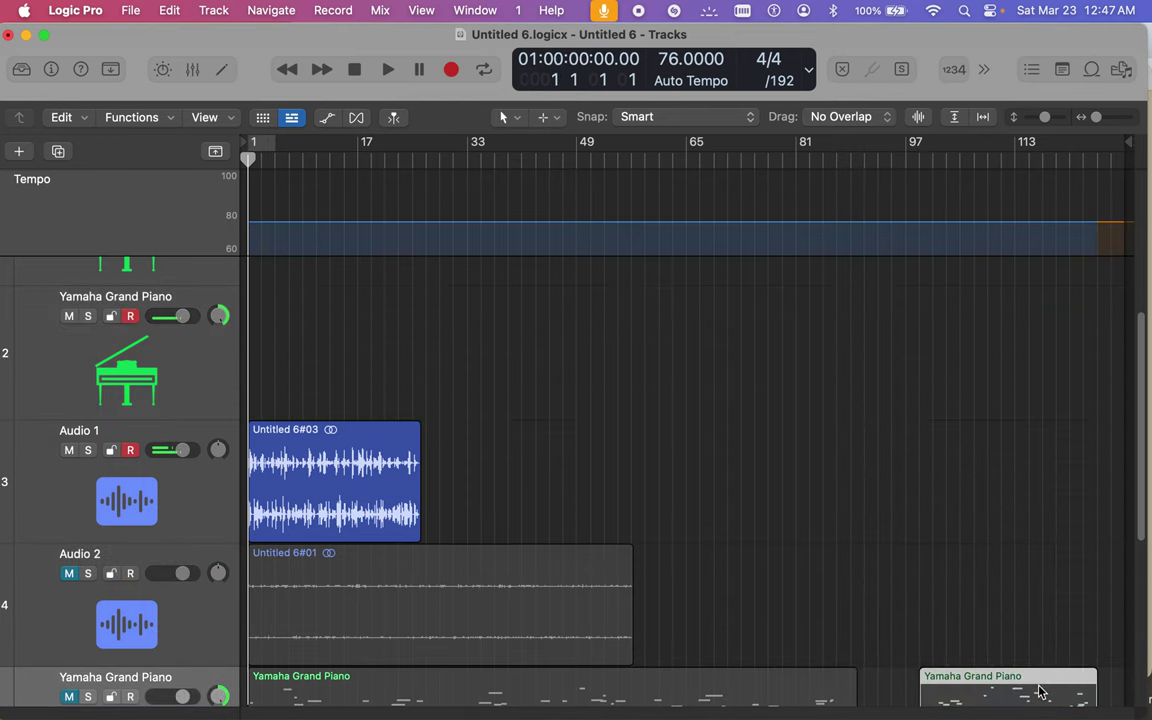
scroll(785, 562, "down", 10)
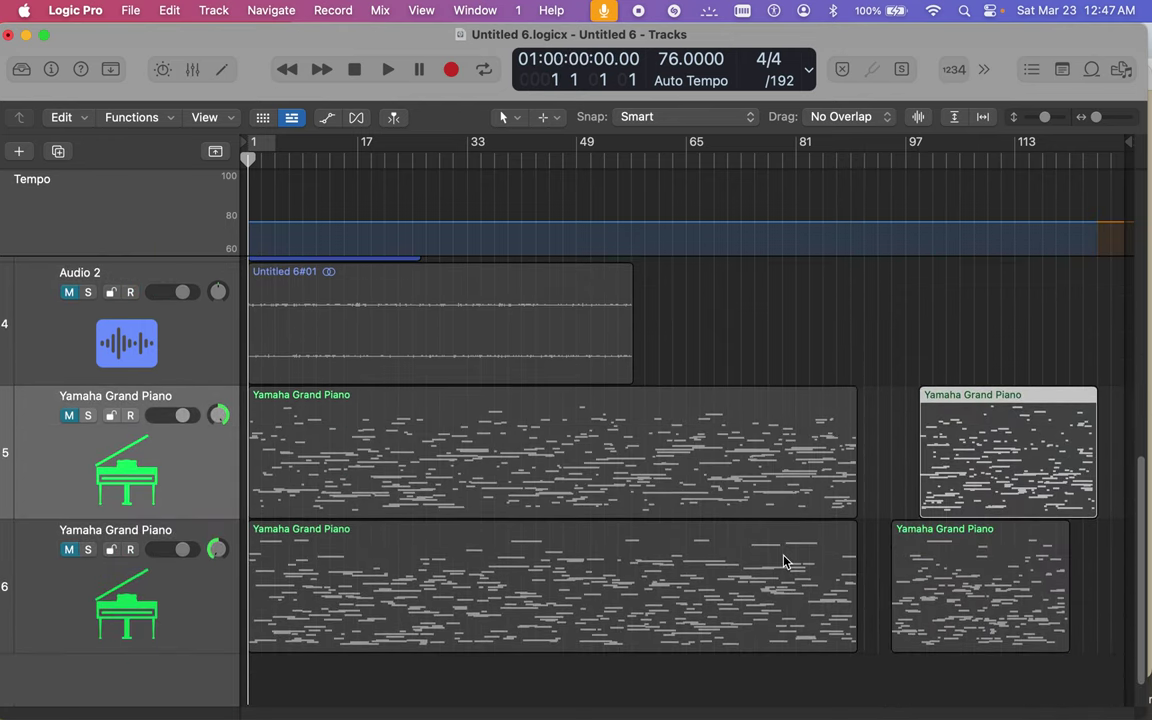
Step: Move the Untitled 6#03 audio region from Audio 1 to the muted Audio 2 track, starting at about bar 61
scroll(785, 562, "up", 12)
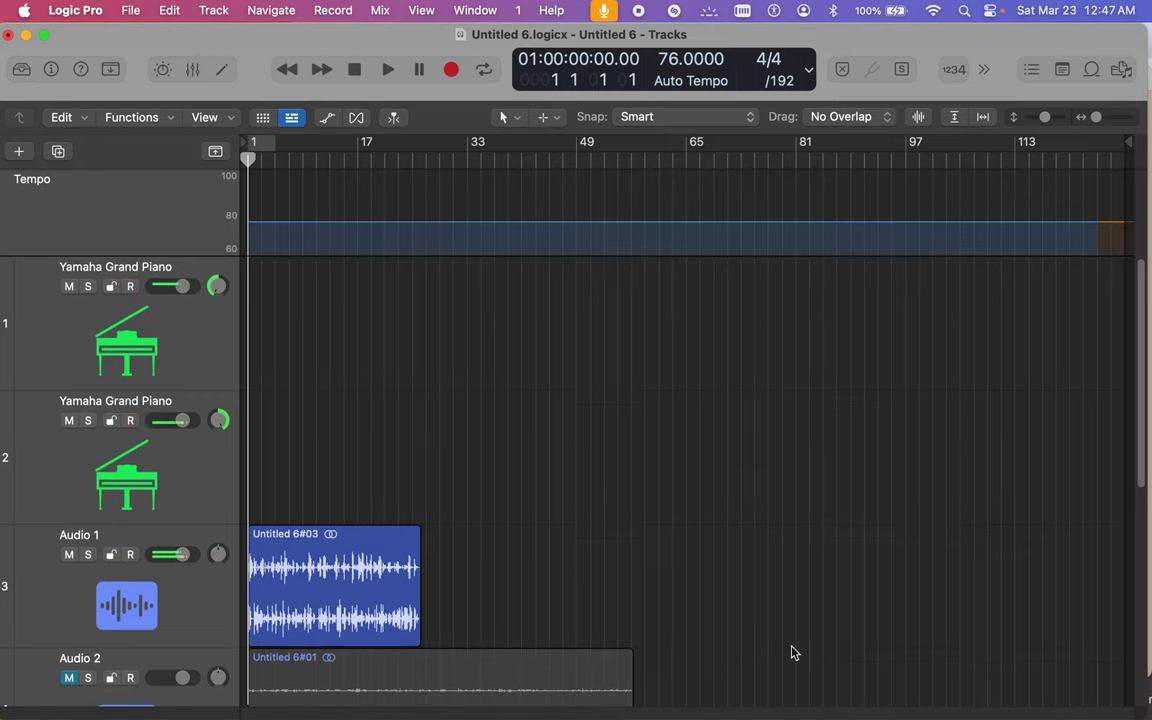
left_click(378, 531)
left_click_drag(378, 531, 836, 680)
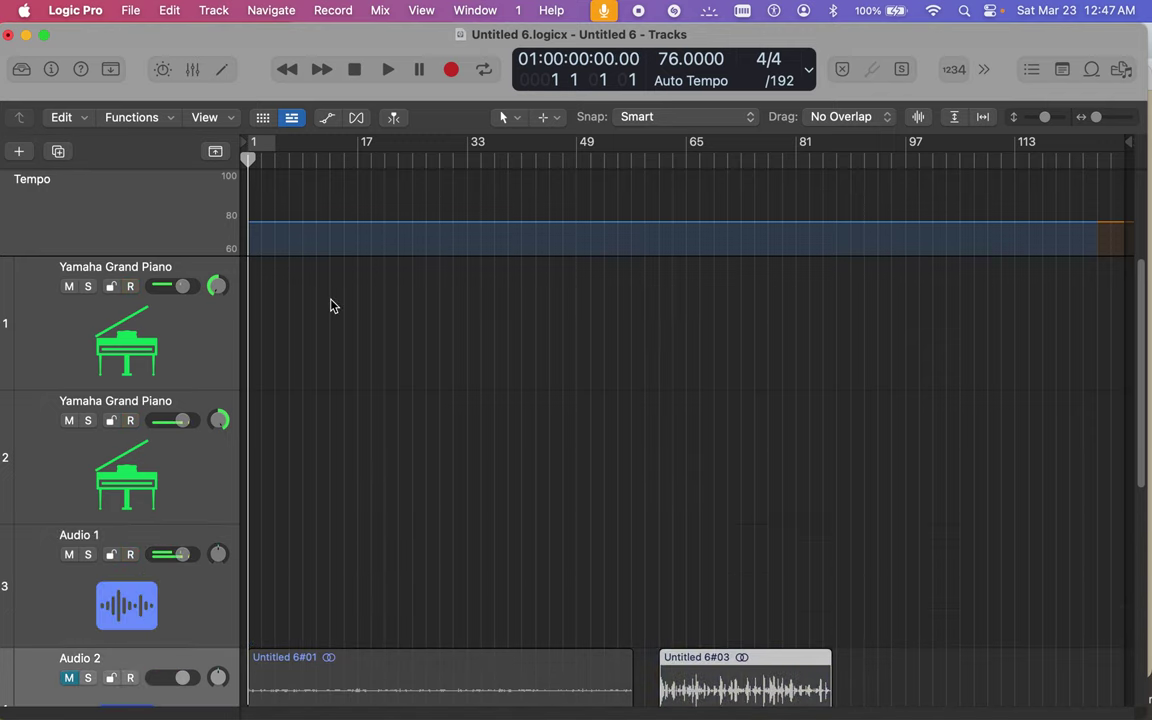
Step: Open the Smart Tempo project settings and set the Project Tempo Mode to Adapt Project Tempo
left_click(672, 80)
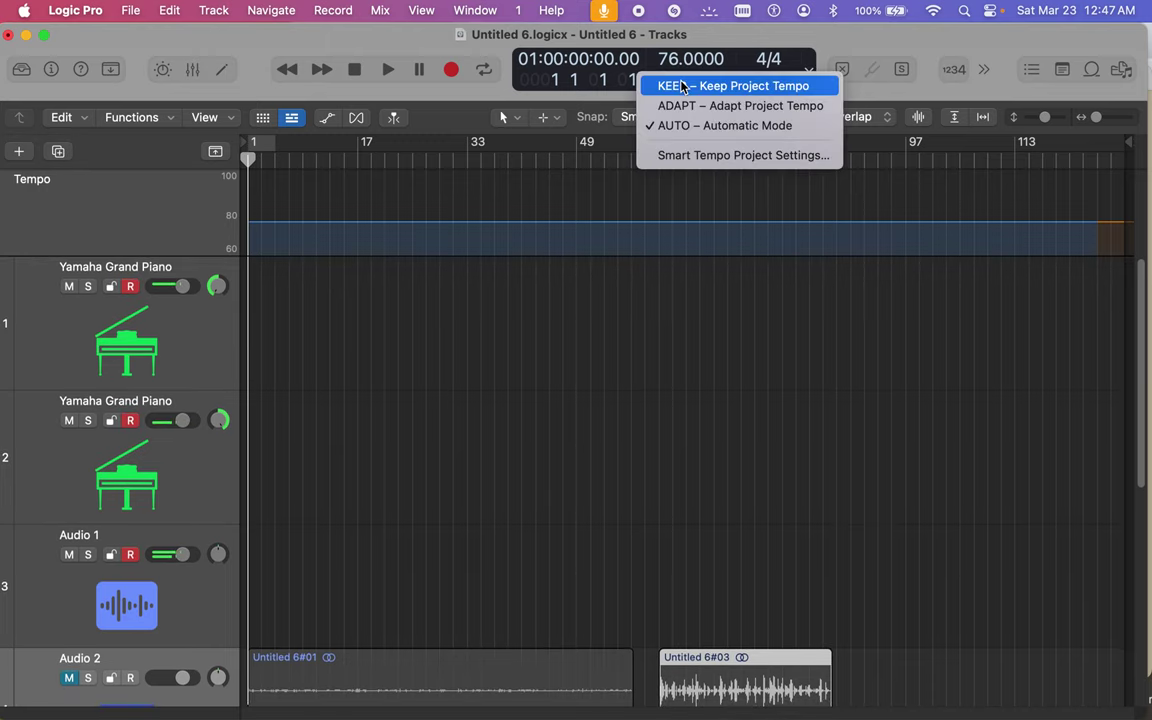
left_click(735, 177)
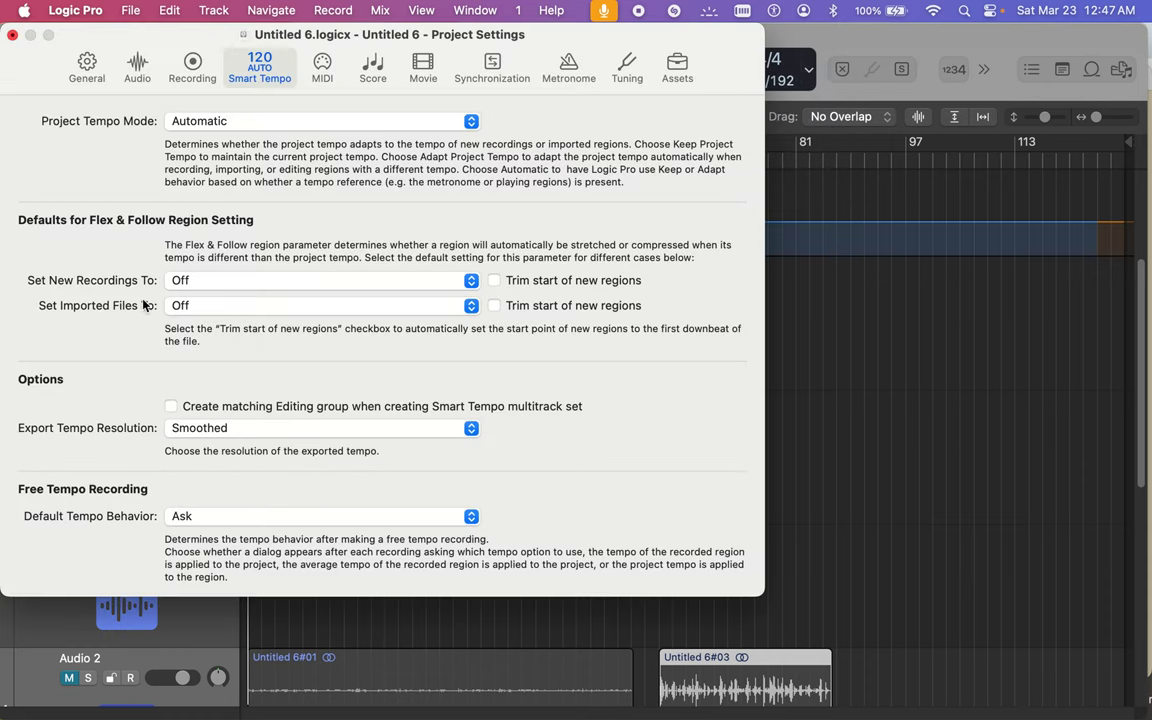
left_click(278, 283)
left_click(278, 285)
left_click(472, 122)
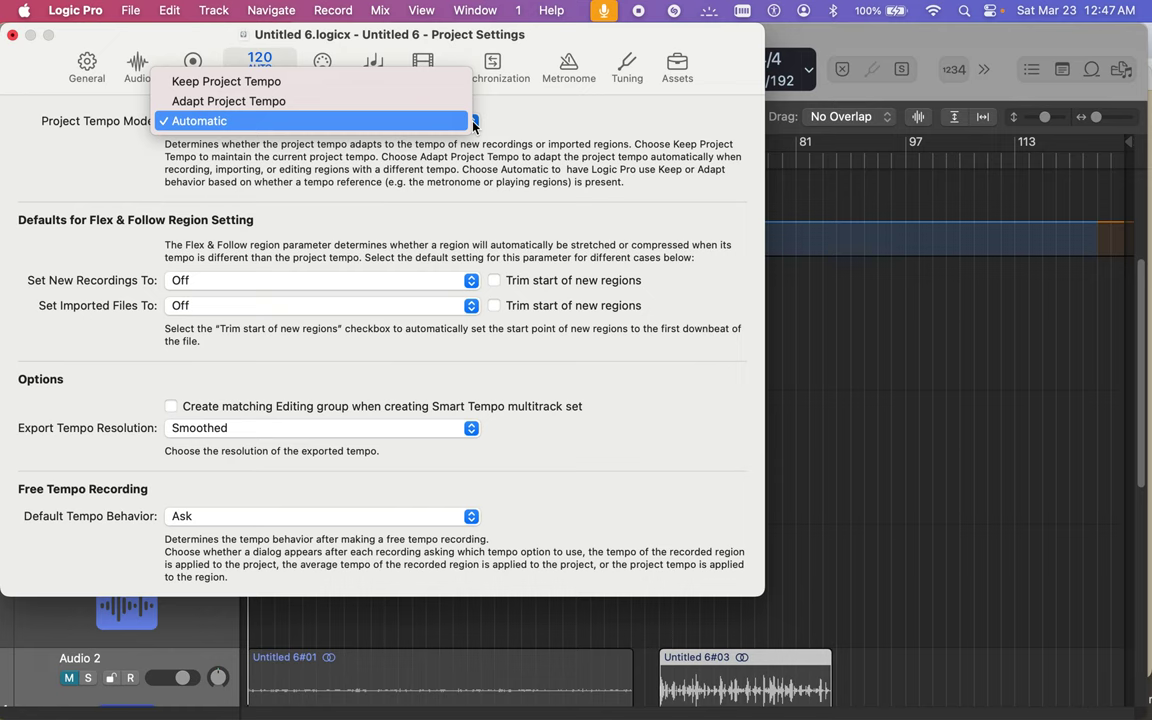
left_click(420, 101)
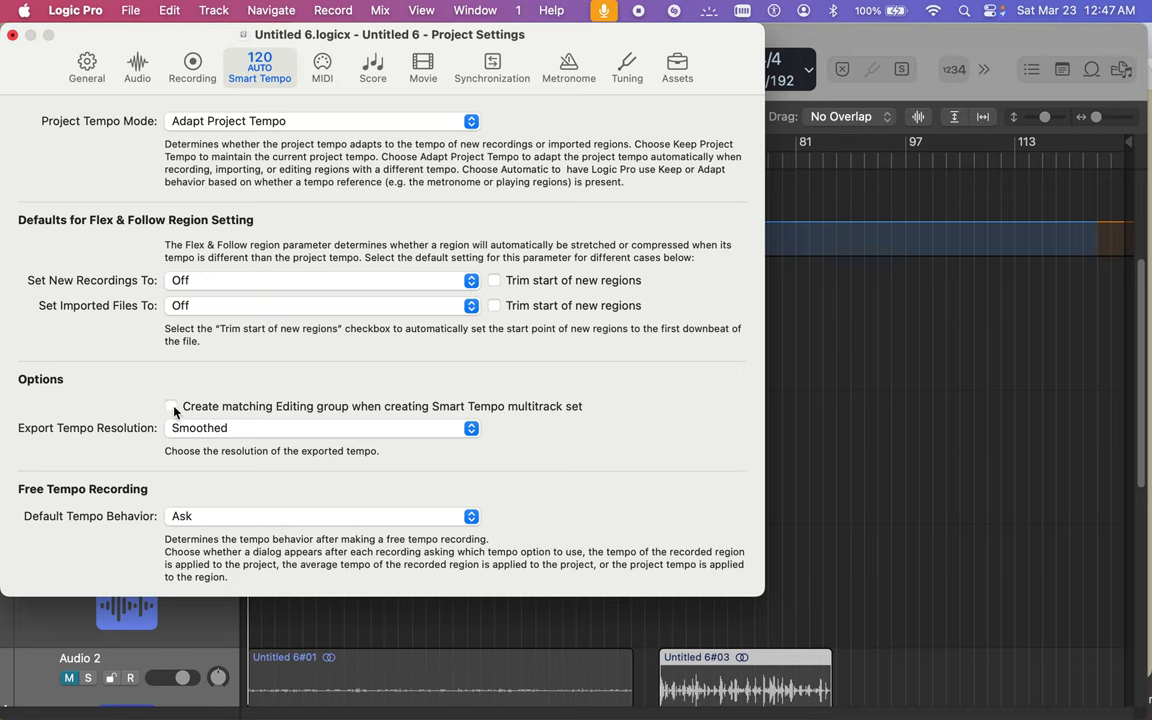
Step: Check the options for Export Tempo Resolution and Set New Recordings To, and return to the Tracks window
left_click(191, 429)
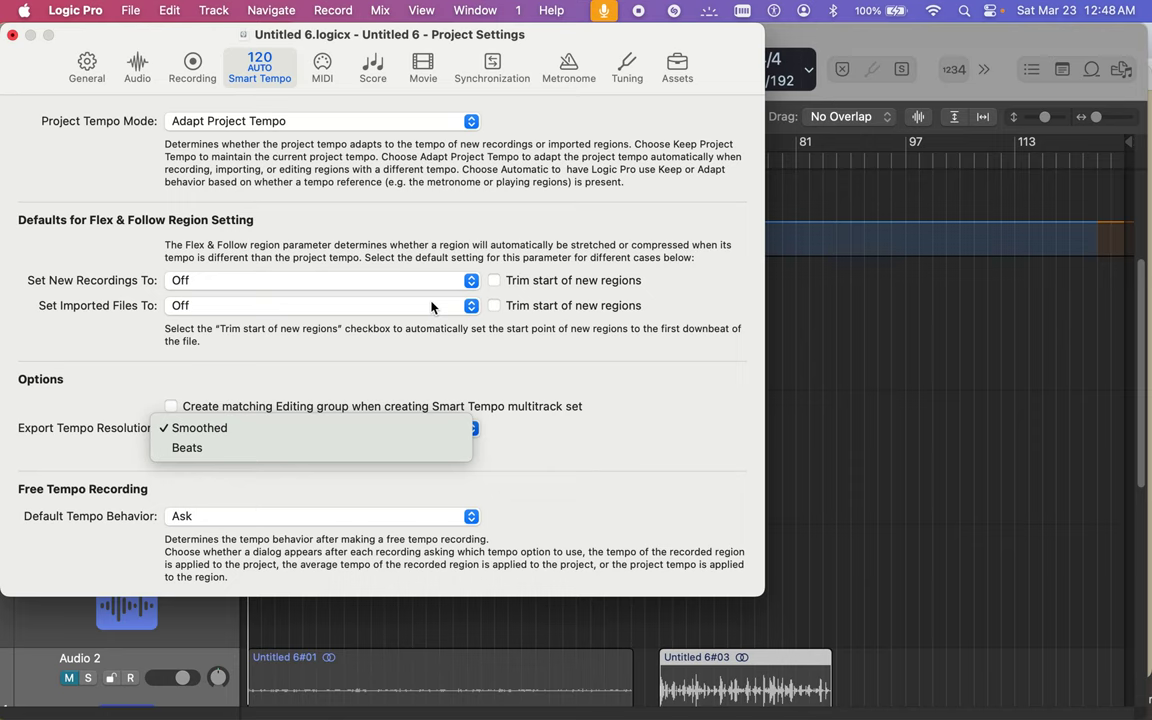
left_click(475, 287)
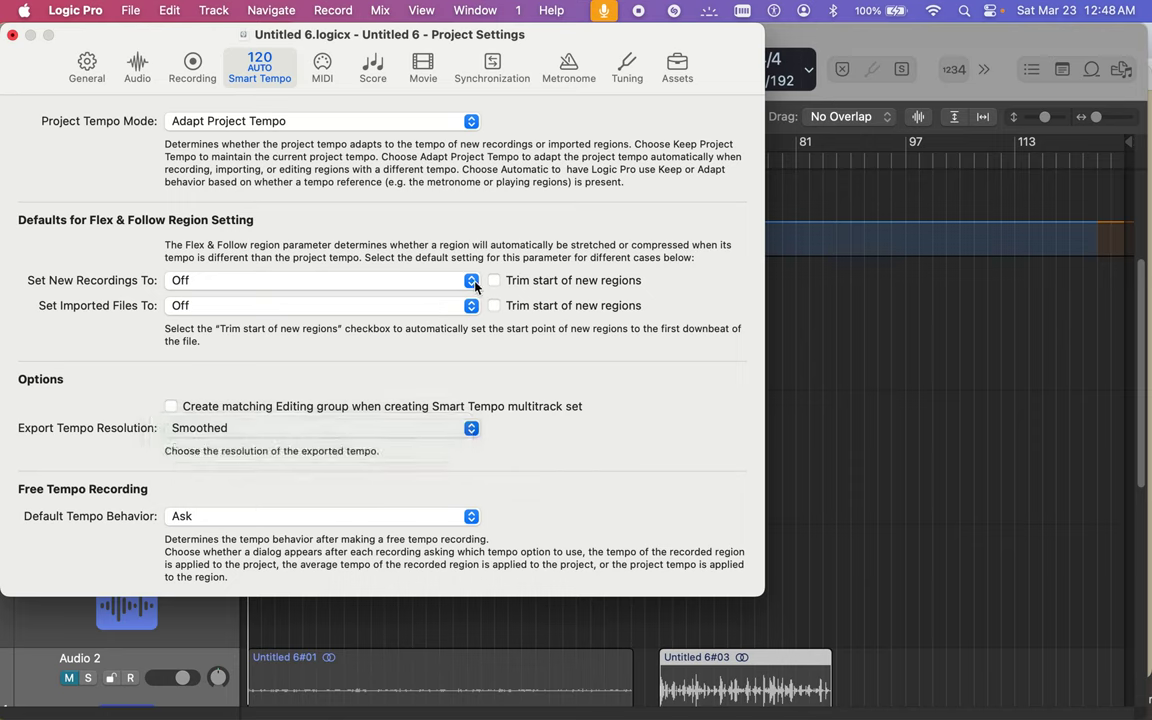
left_click(475, 287)
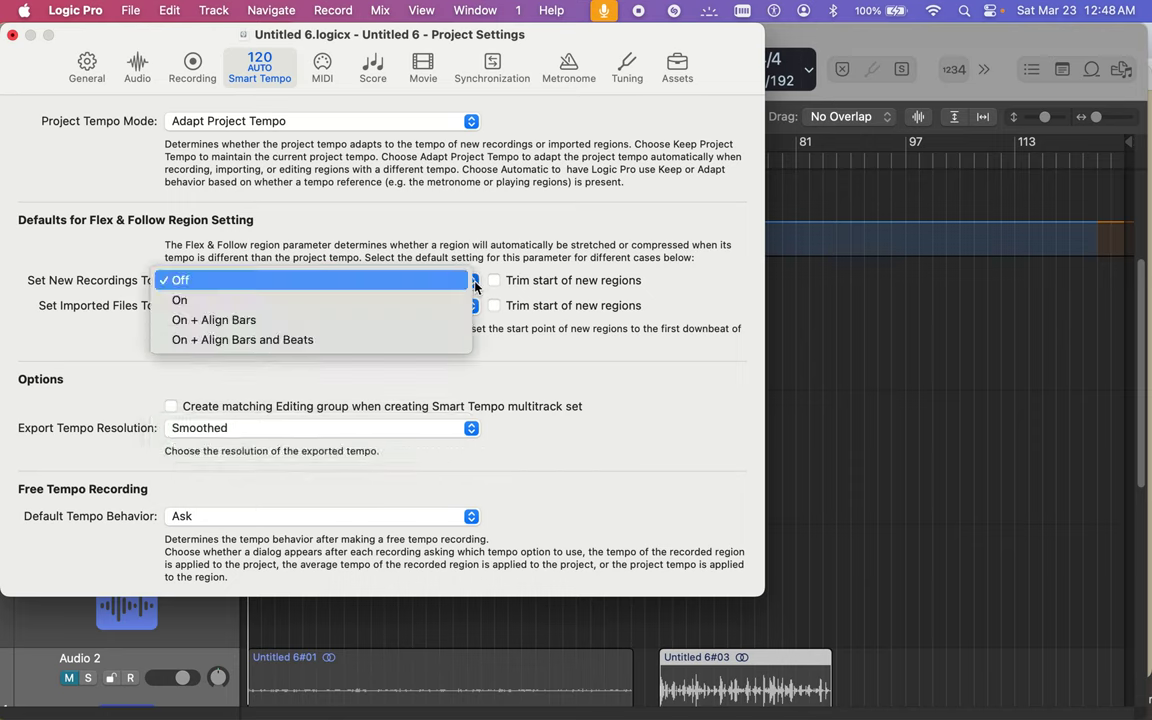
left_click(475, 287)
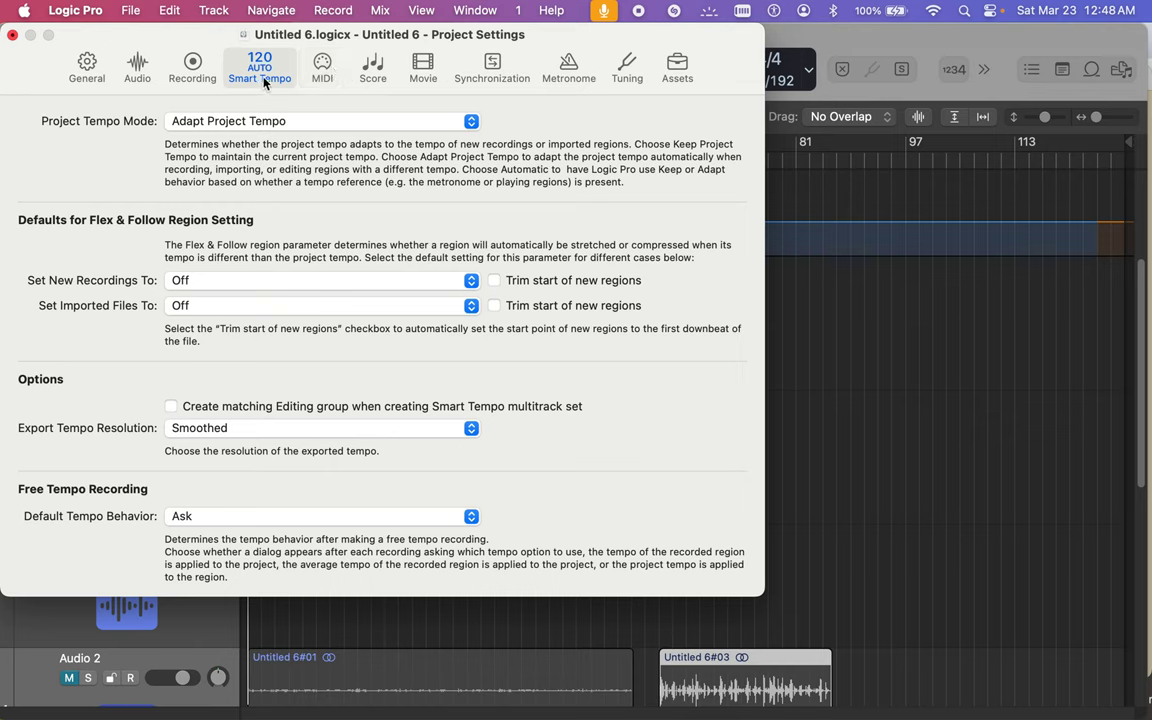
left_click(892, 37)
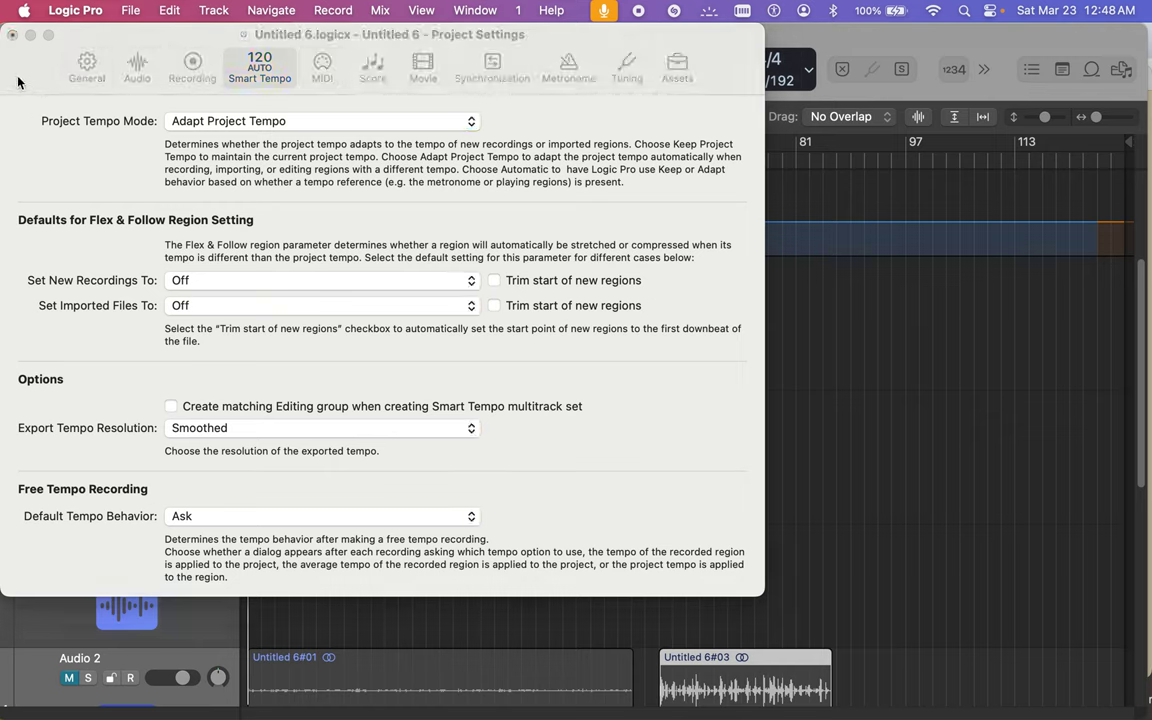
Step: Close the project settings and start recording from bar 1 on the two armed piano tracks and Audio 1
left_click(12, 35)
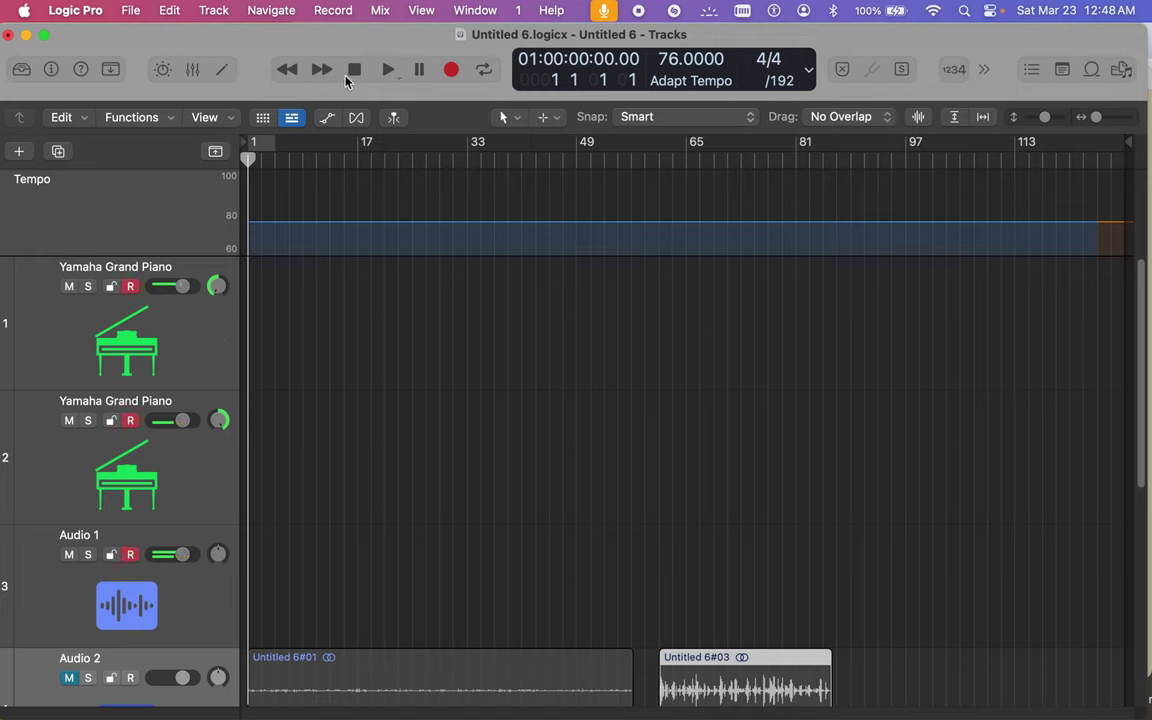
left_click(451, 69)
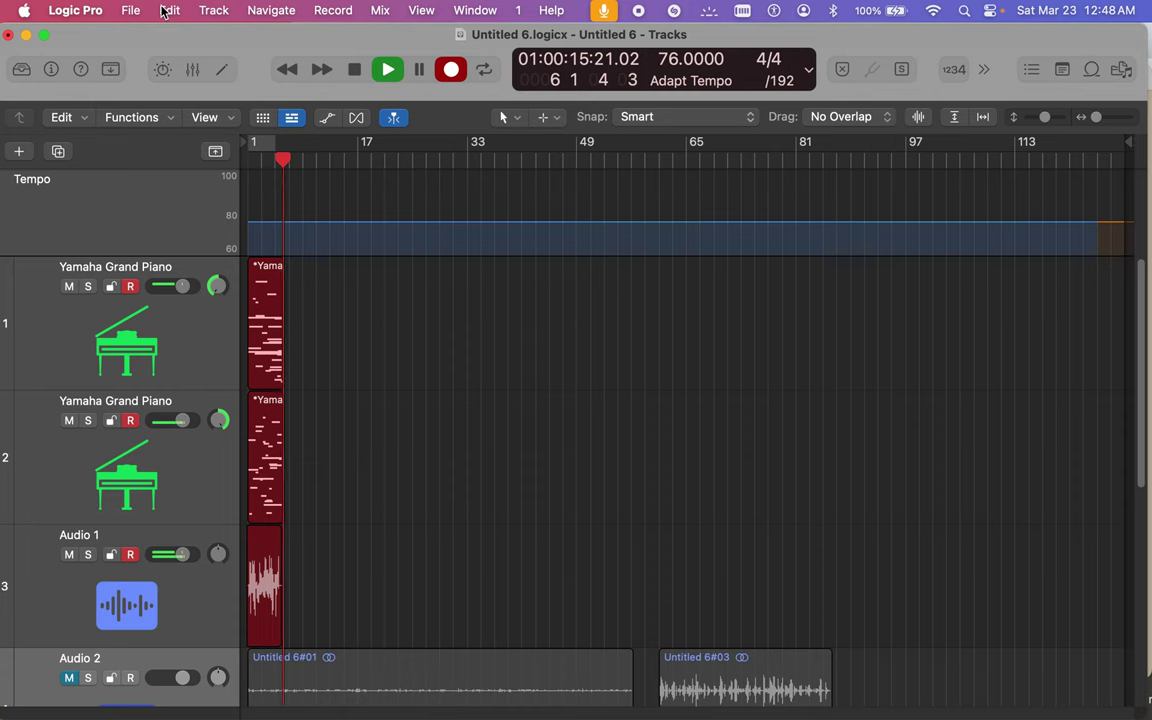
Step: Check the mixer's levels, sends, MIDI effects and audio effects during the recording, and return to the full track view
left_click(194, 69)
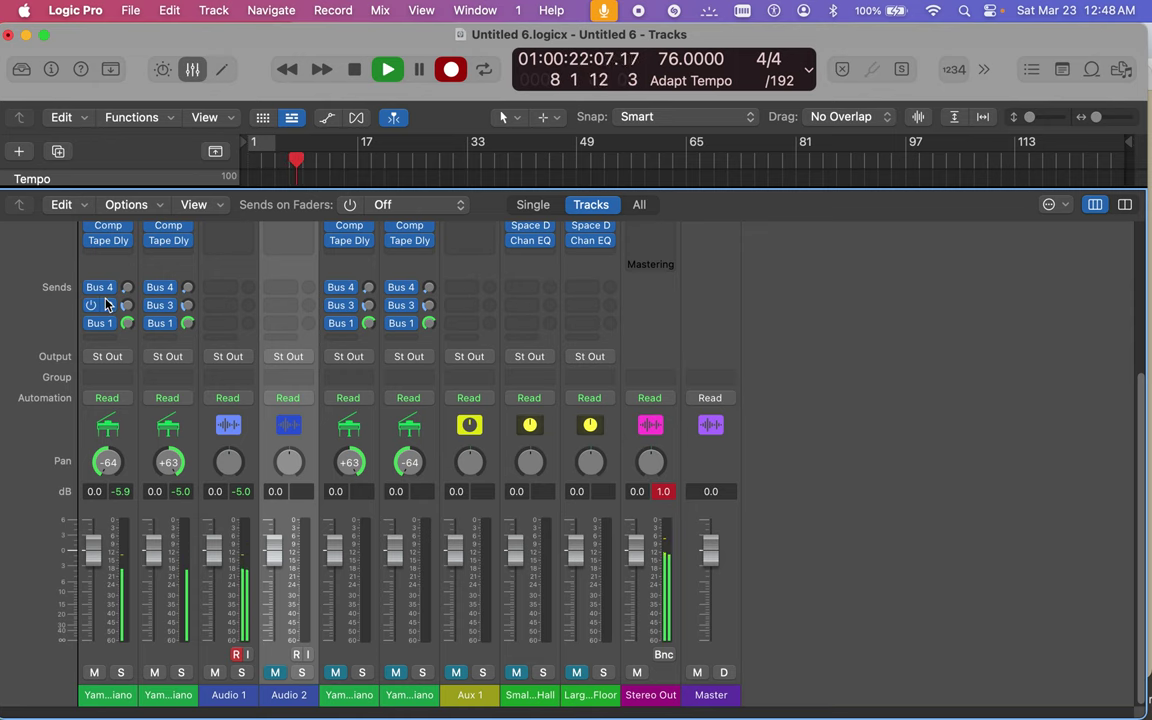
scroll(107, 305, "up", 5)
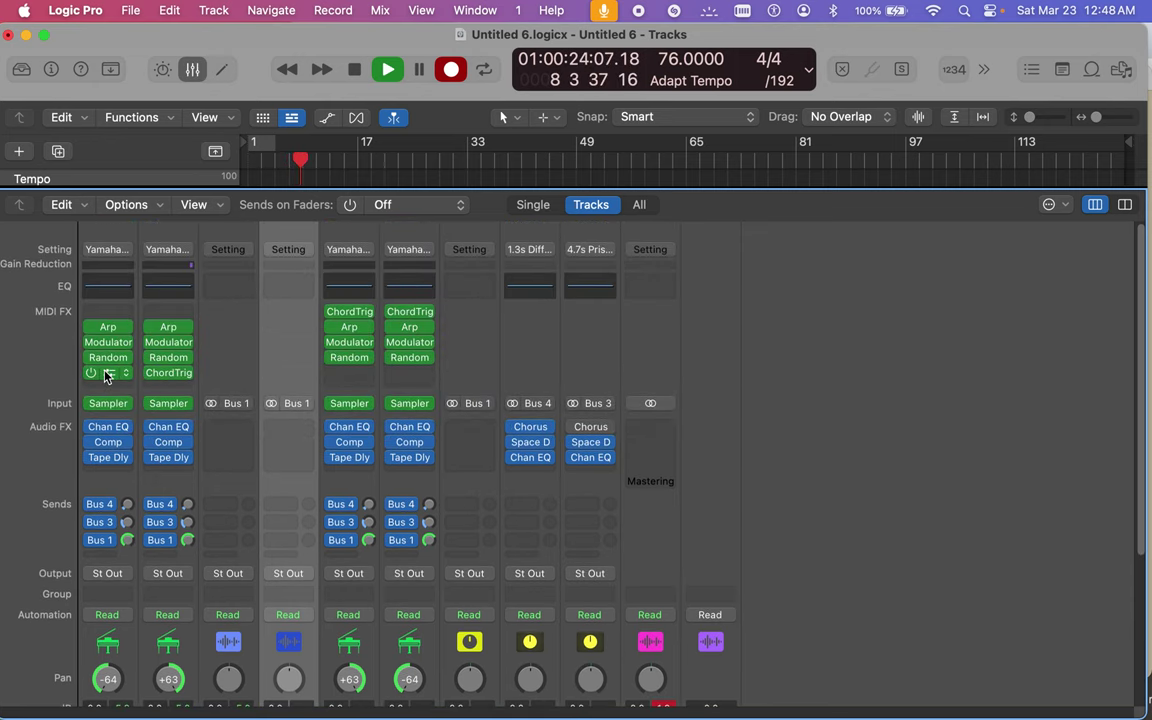
left_click(194, 69)
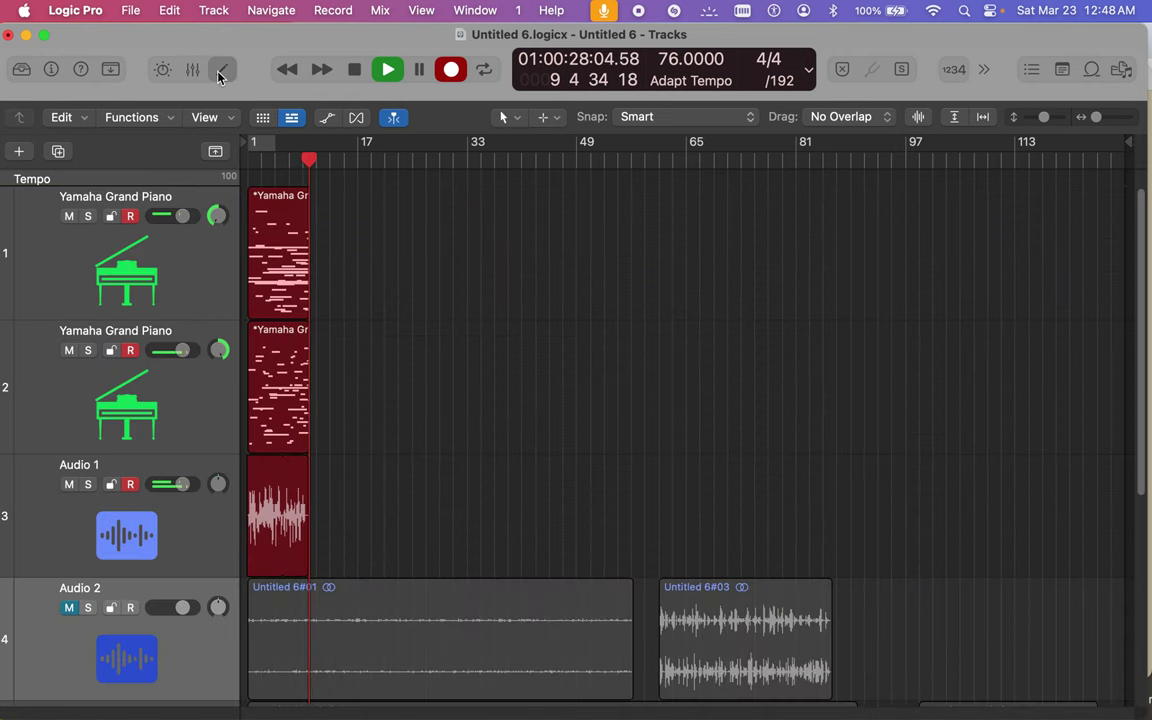
Step: Display the first Yamaha Grand Piano track's ongoing recording as notation in the Score editor
left_click(221, 71)
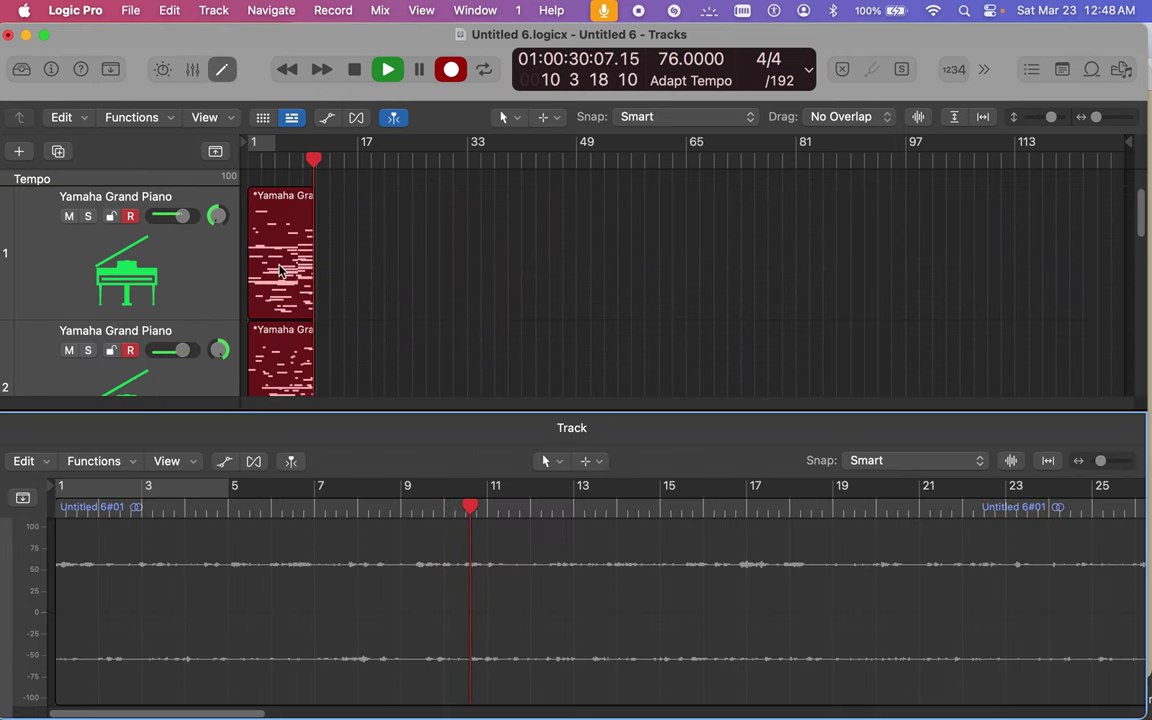
left_click(199, 269)
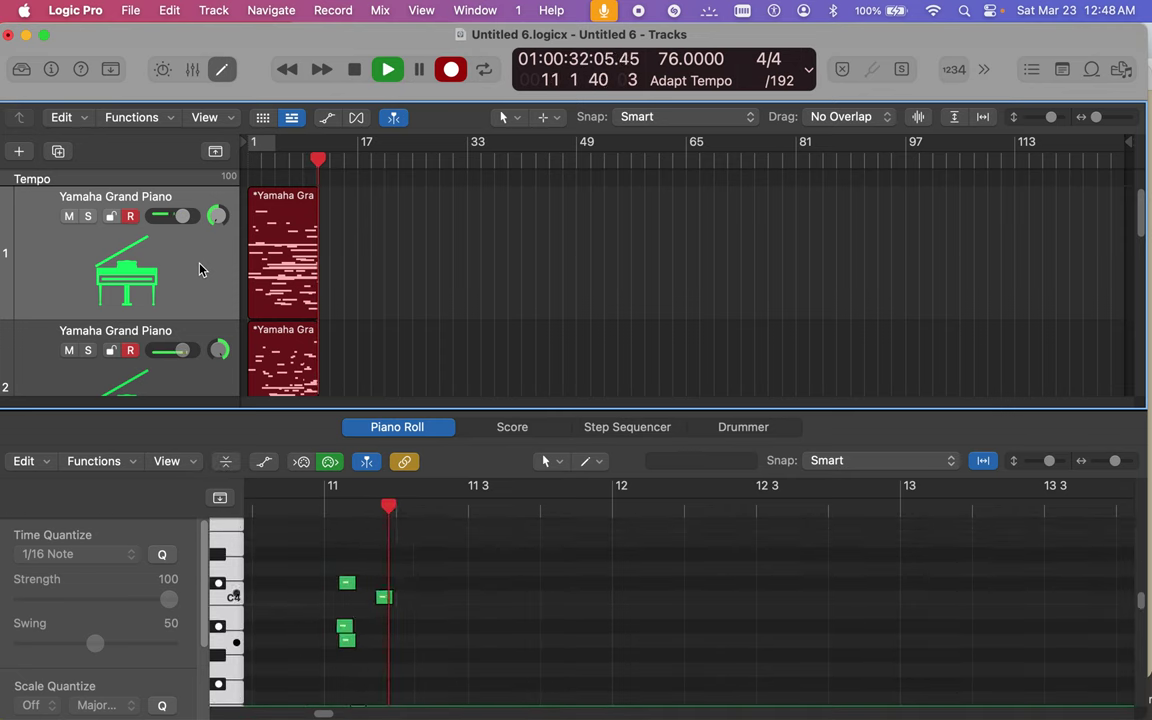
left_click(516, 430)
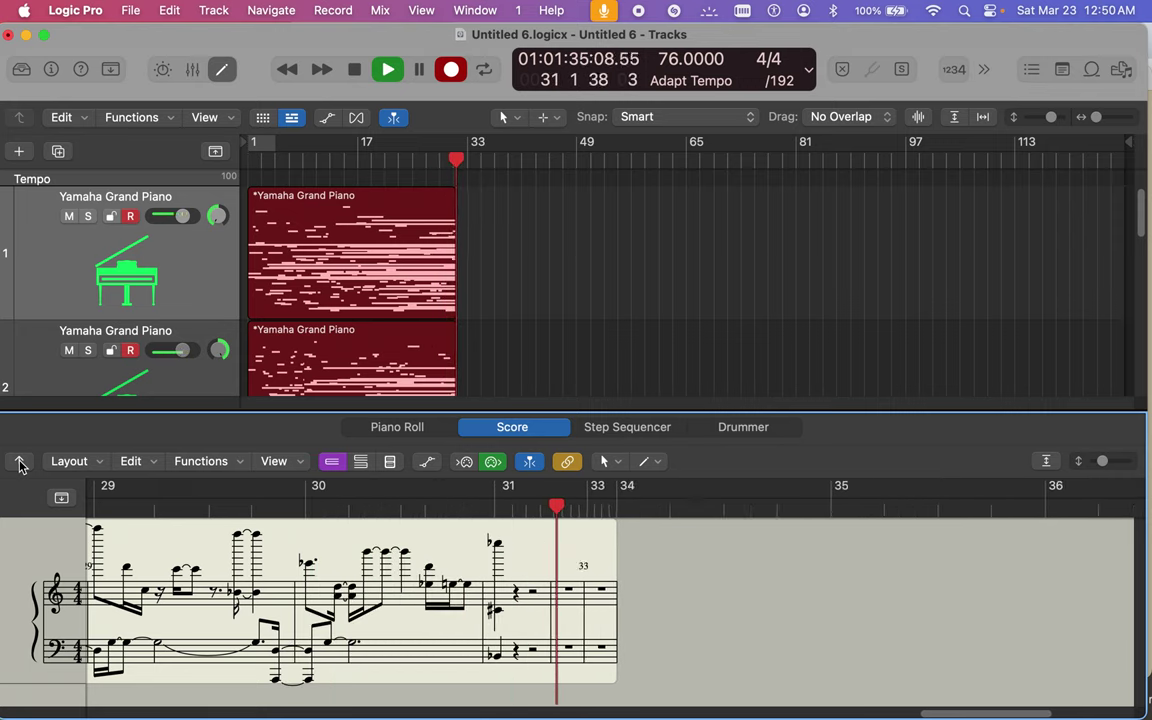
Step: Set the score's color display to Show Voice Assignment
left_click(280, 470)
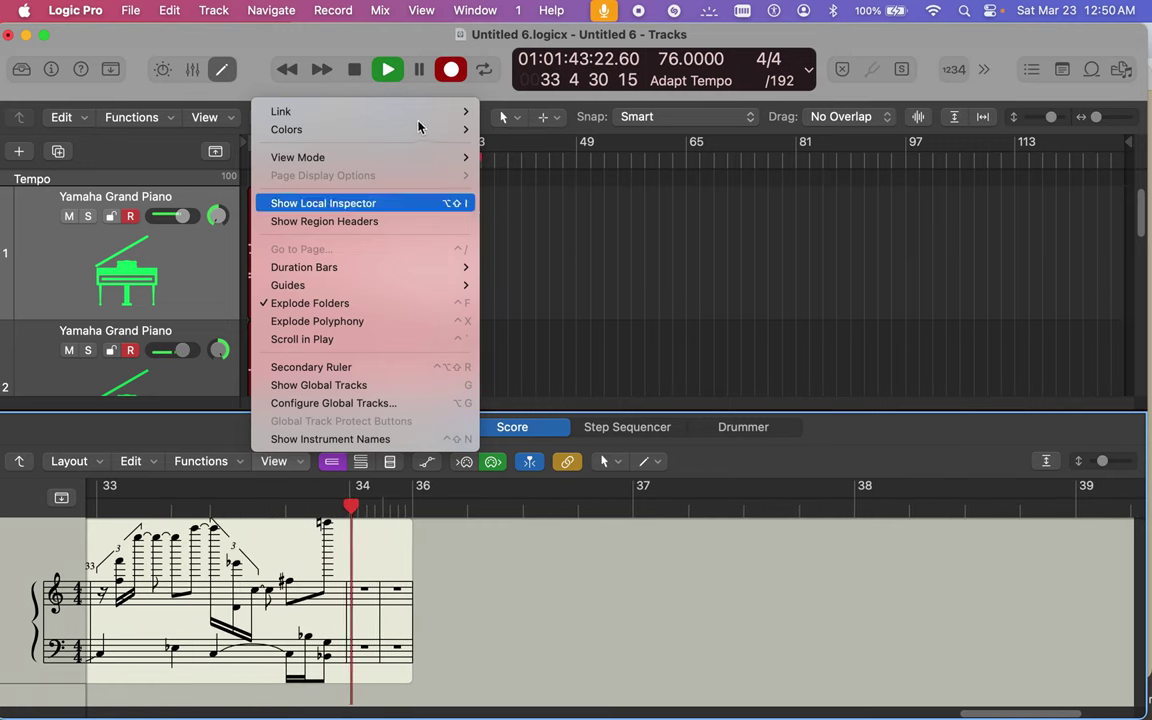
mouse_move(439, 131)
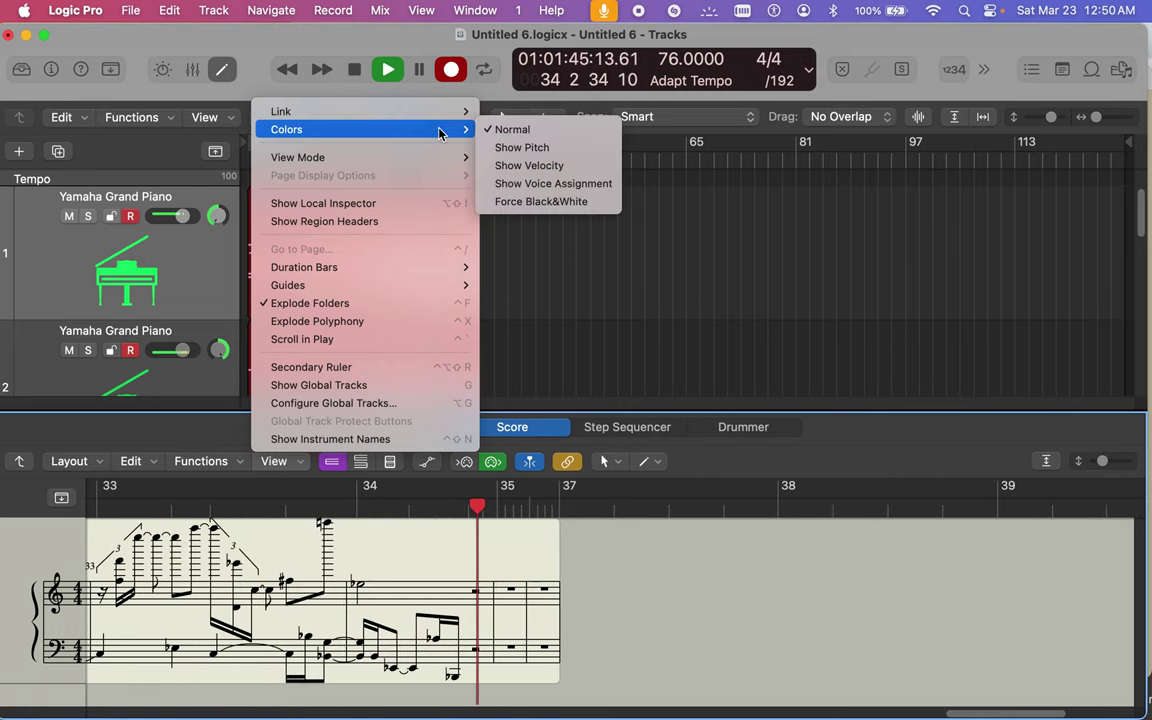
left_click(561, 184)
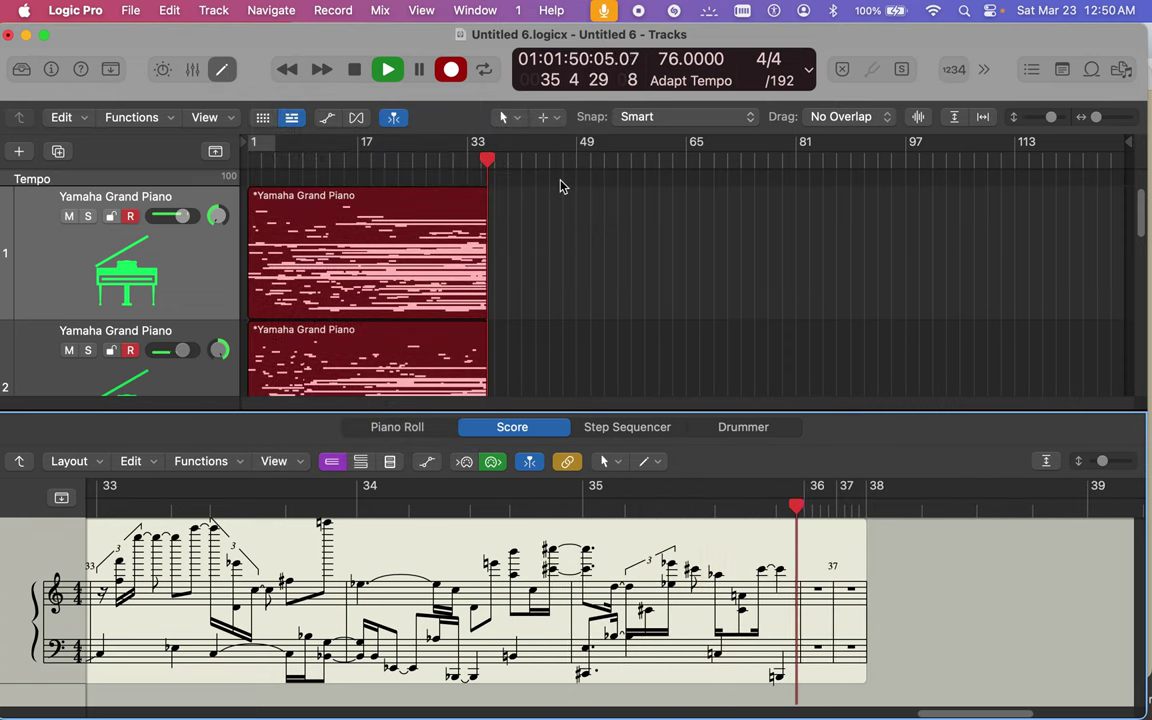